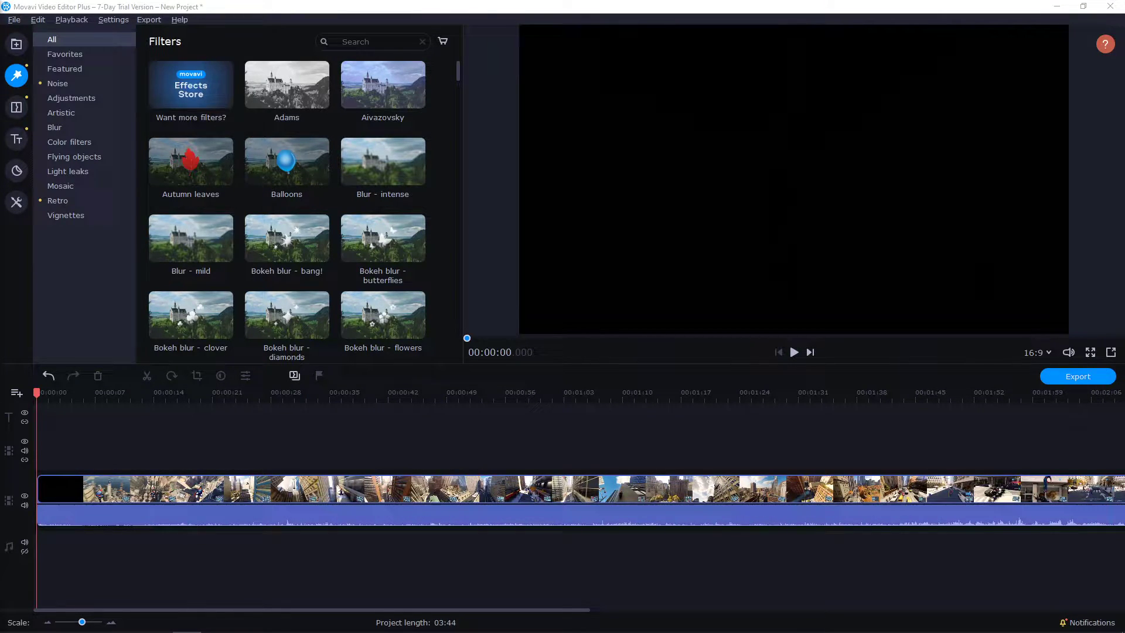
Step: Select the gameplay clip and play it from the 00:00:40 mark
{"action": "left_click", "coordinate": [101, 489]}
{"action": "left_click_drag", "start_coordinate": [104, 394], "coordinate": [451, 394]}
{"action": "key", "text": "space"}
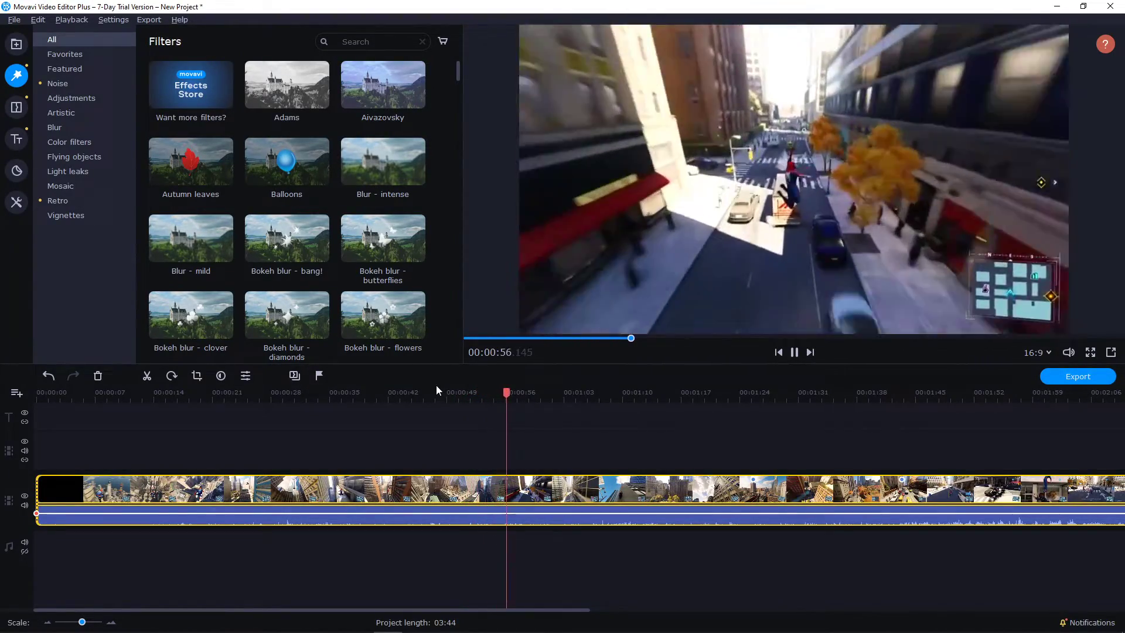
Step: Pause playback and browse to the Titles library's intro video templates, including Eggplant
{"action": "left_click", "coordinate": [238, 421]}
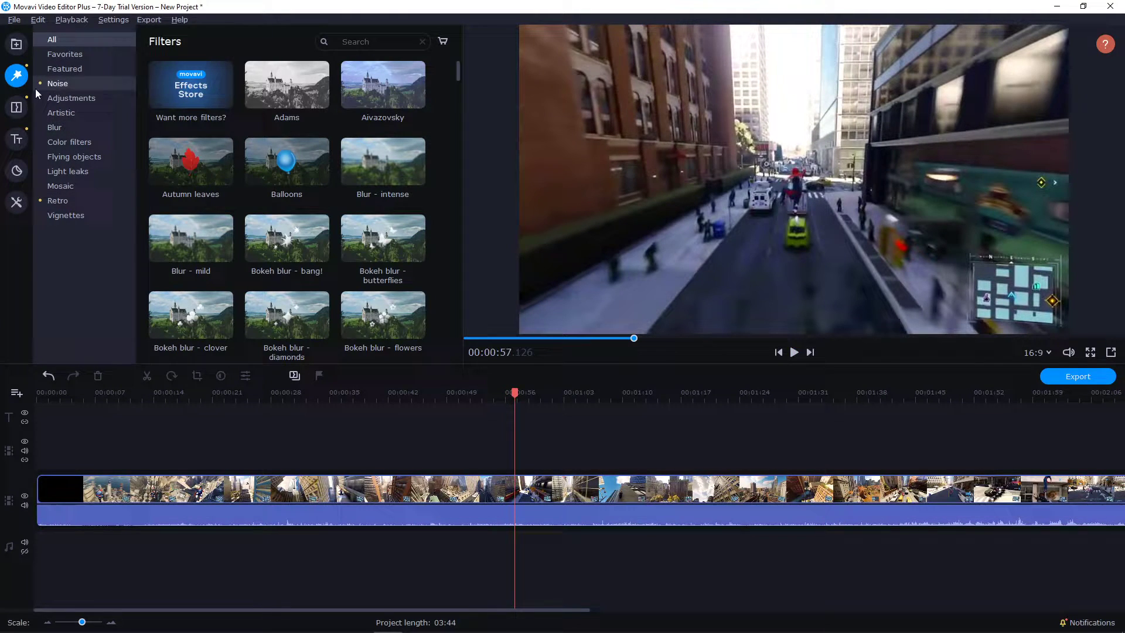
{"action": "left_click", "coordinate": [17, 111]}
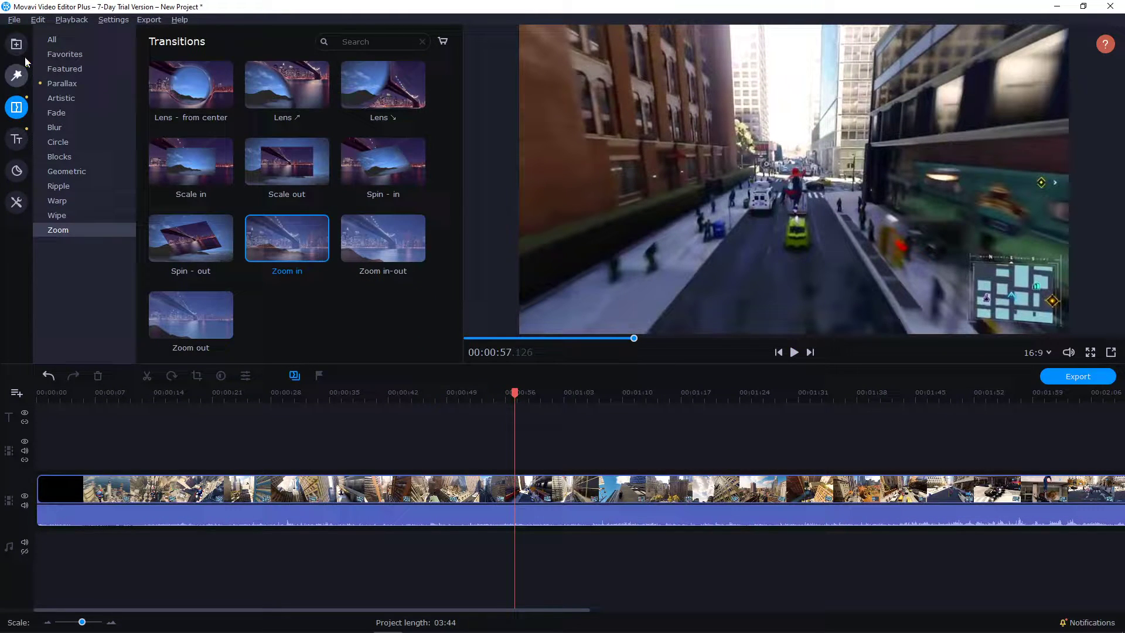
{"action": "left_click", "coordinate": [17, 75]}
{"action": "left_click", "coordinate": [16, 108]}
{"action": "left_click", "coordinate": [17, 139]}
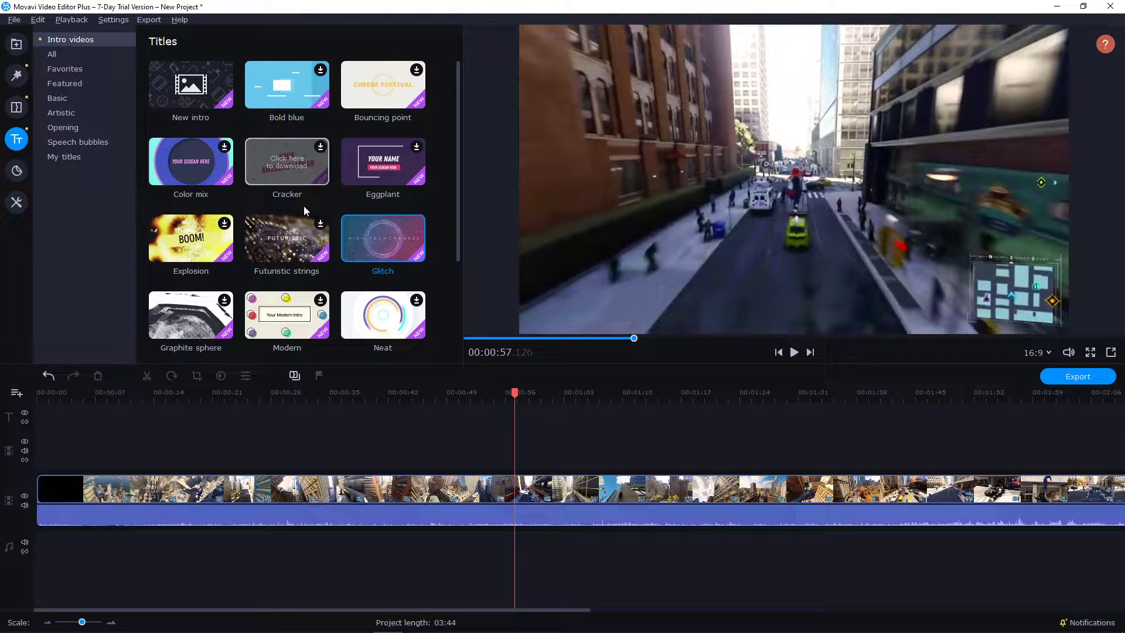
{"action": "scroll", "coordinate": [312, 255], "scroll_direction": "down", "scroll_amount": 4}
{"action": "scroll", "coordinate": [312, 255], "scroll_direction": "up", "scroll_amount": 2}
{"action": "scroll", "coordinate": [311, 255], "scroll_direction": "up", "scroll_amount": 2}
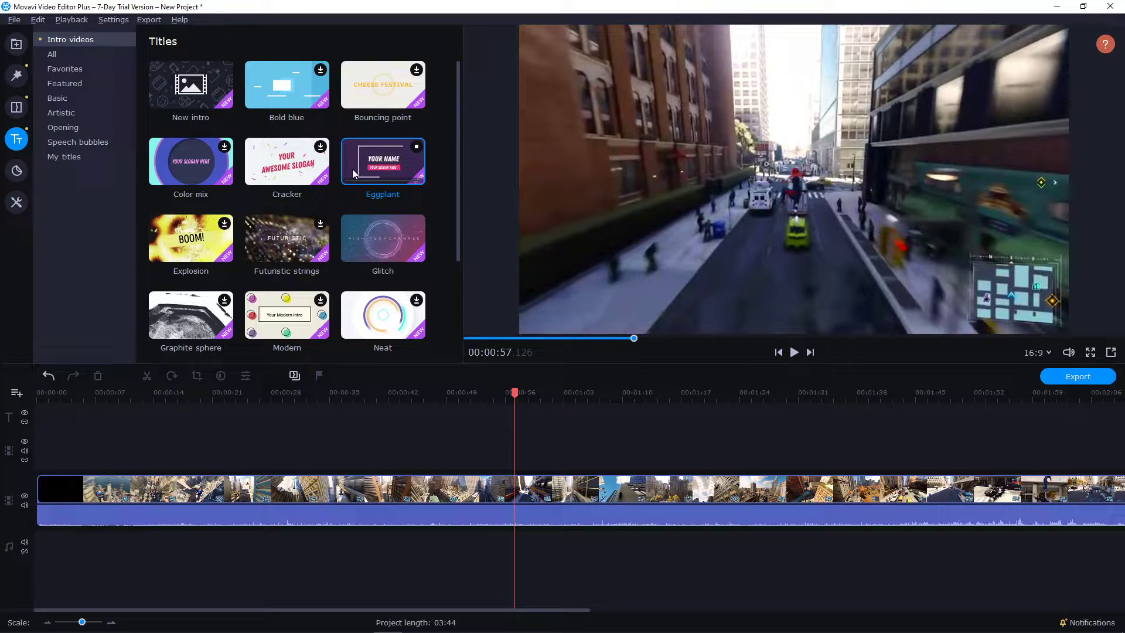
Step: Drag the Eggplant intro to the timeline start and preview it
{"action": "left_click_drag", "start_coordinate": [377, 167], "coordinate": [39, 476]}
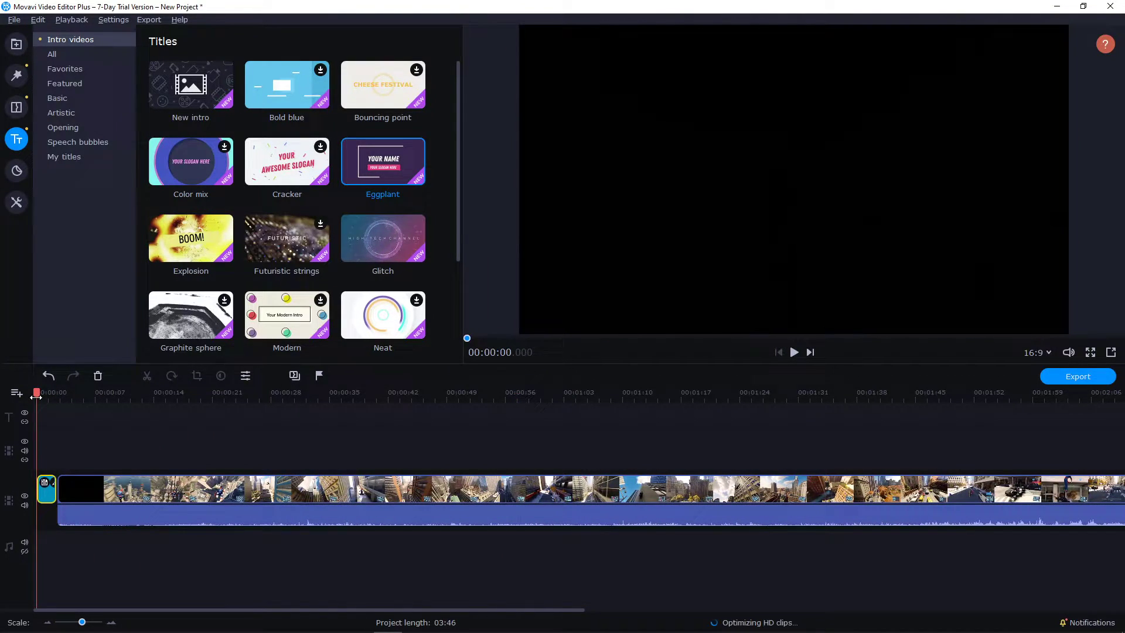
{"action": "key", "text": "space"}
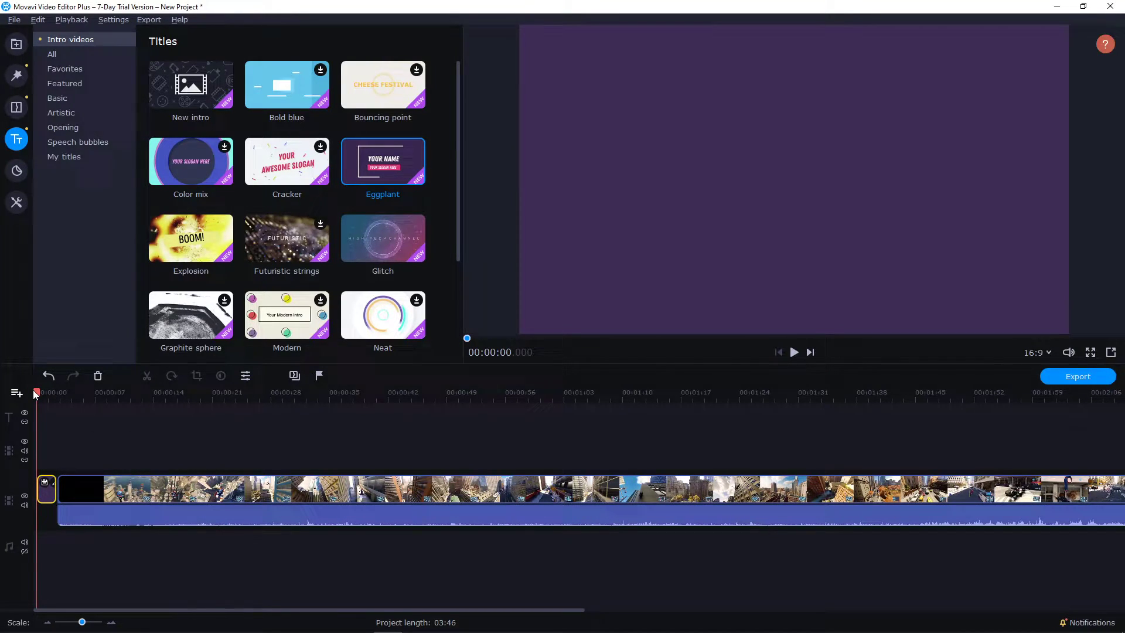
{"action": "scroll", "coordinate": [73, 427], "scroll_direction": "up", "scroll_amount": 2}
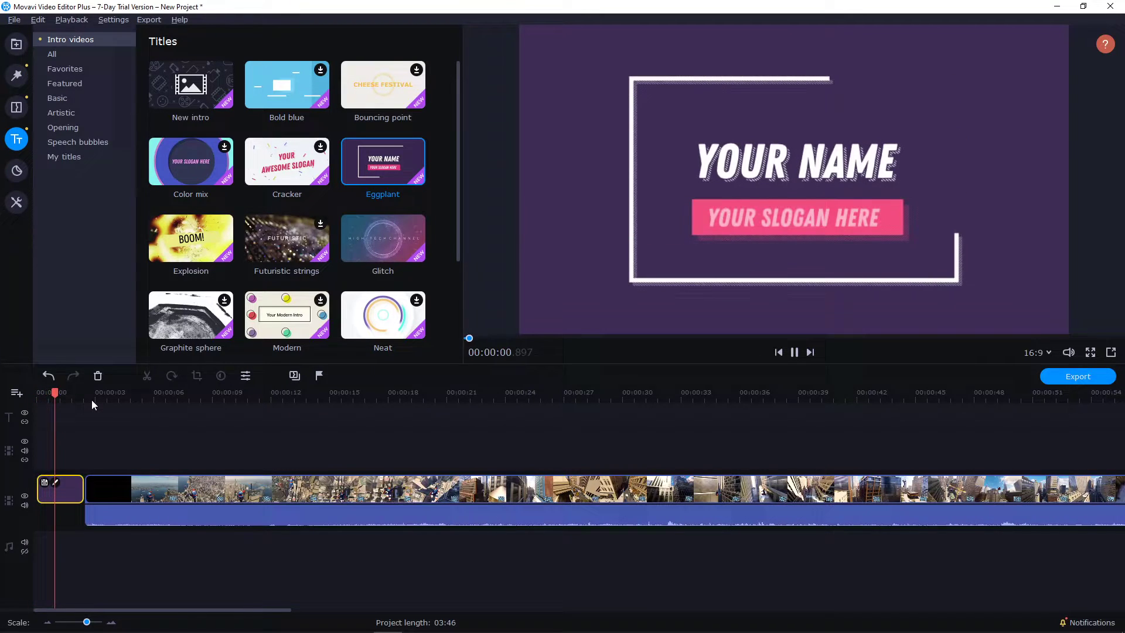
Step: Replace the intro's YOUR NAME text with the creator's name
{"action": "double_click", "coordinate": [58, 481]}
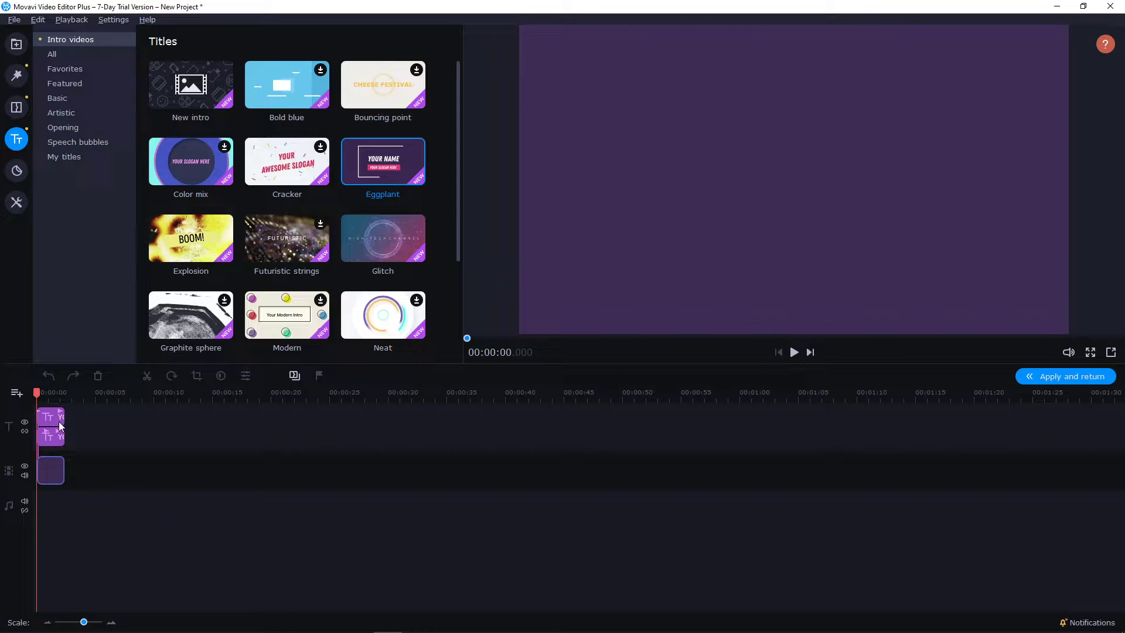
{"action": "left_click", "coordinate": [59, 418]}
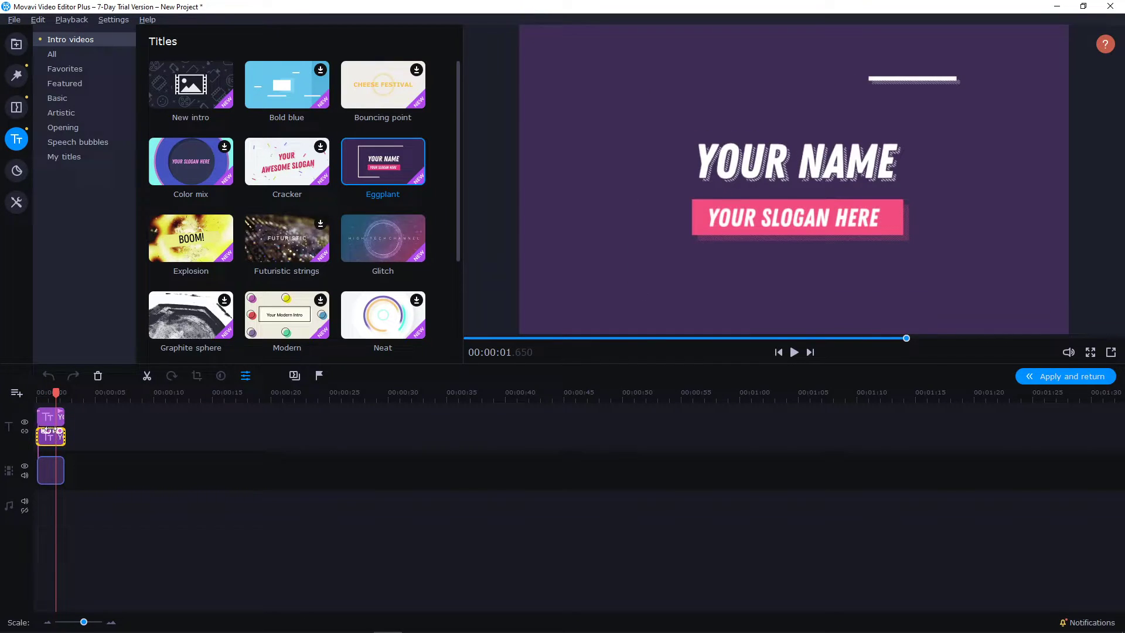
{"action": "double_click", "coordinate": [53, 418]}
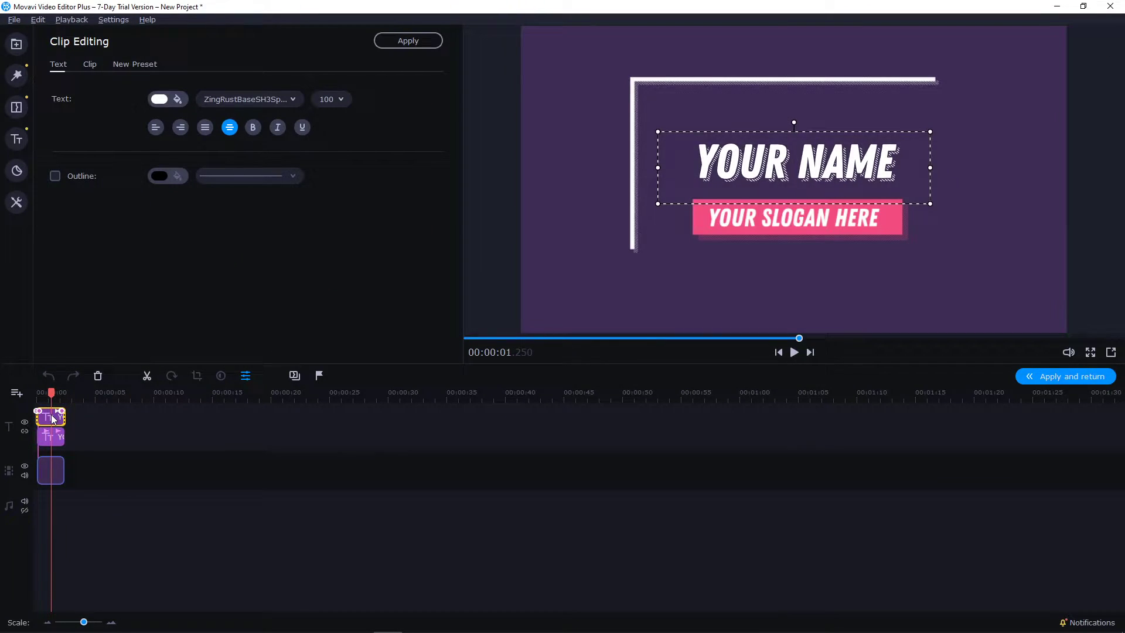
{"action": "triple_click", "coordinate": [804, 184]}
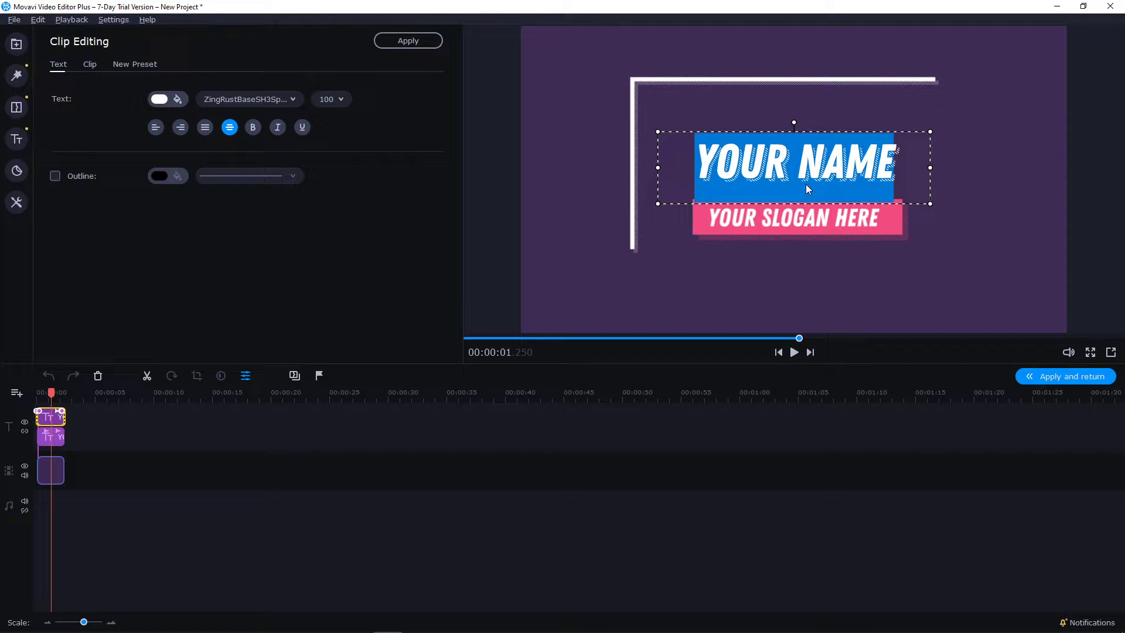
{"action": "type", "text": "MARCUS STONE"}
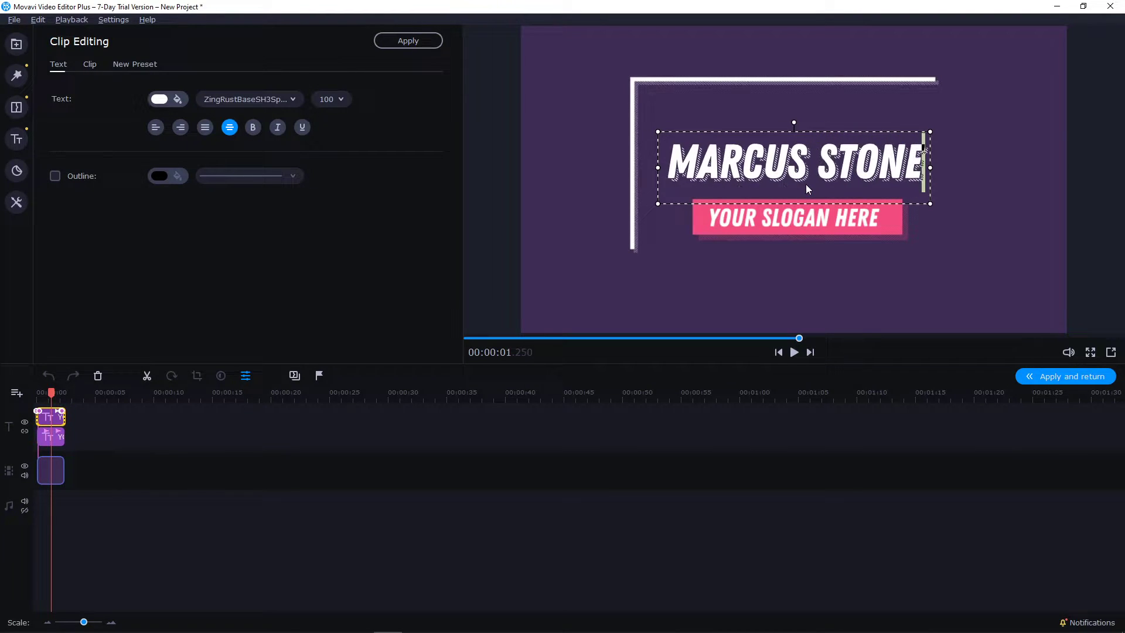
{"action": "left_click", "coordinate": [799, 220]}
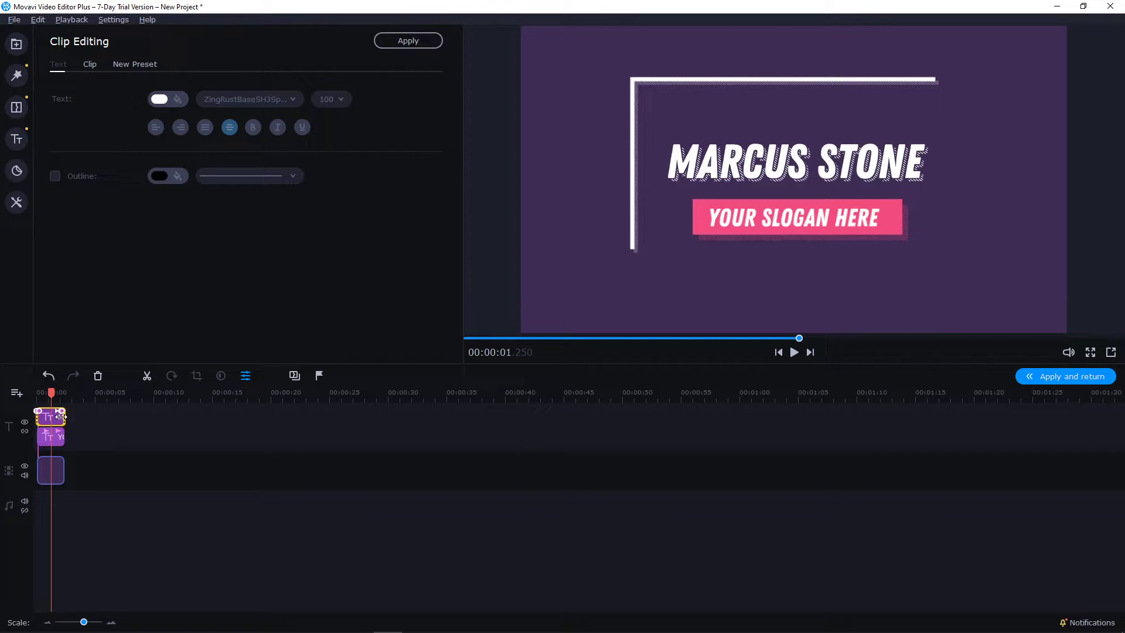
Step: Change the intro's slogan bar text to EPIC GAMER
{"action": "left_click", "coordinate": [50, 436]}
{"action": "double_click", "coordinate": [795, 218]}
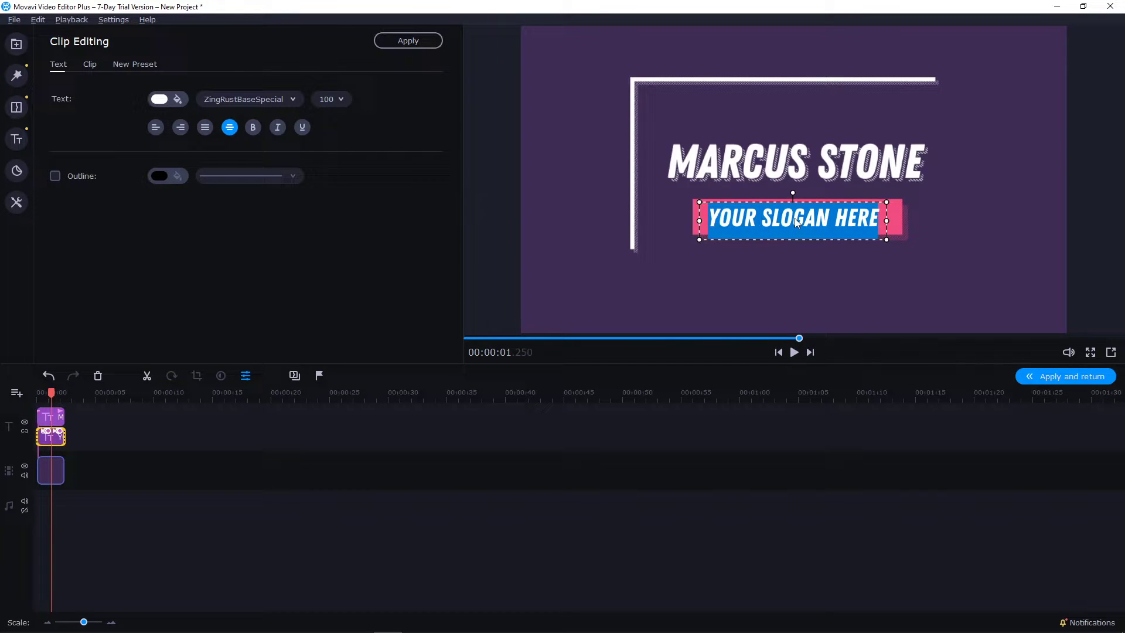
{"action": "type", "text": "EPIC GAMER"}
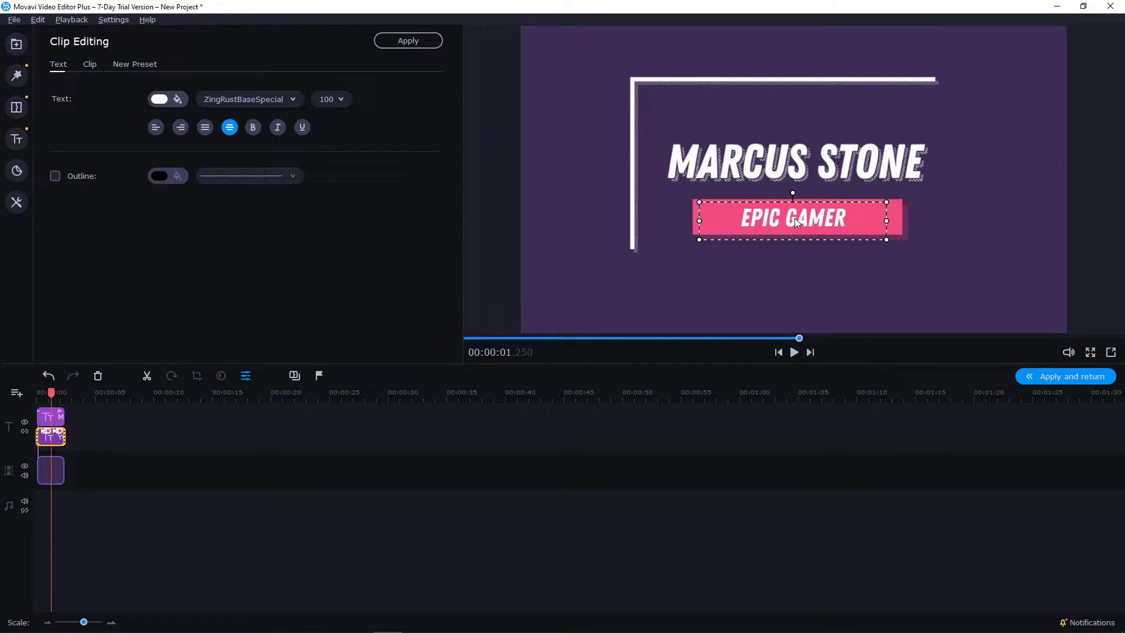
{"action": "left_click", "coordinate": [153, 454]}
Step: Browse the media, music, filters and transitions libraries while editing the intro
{"action": "left_click", "coordinate": [113, 480]}
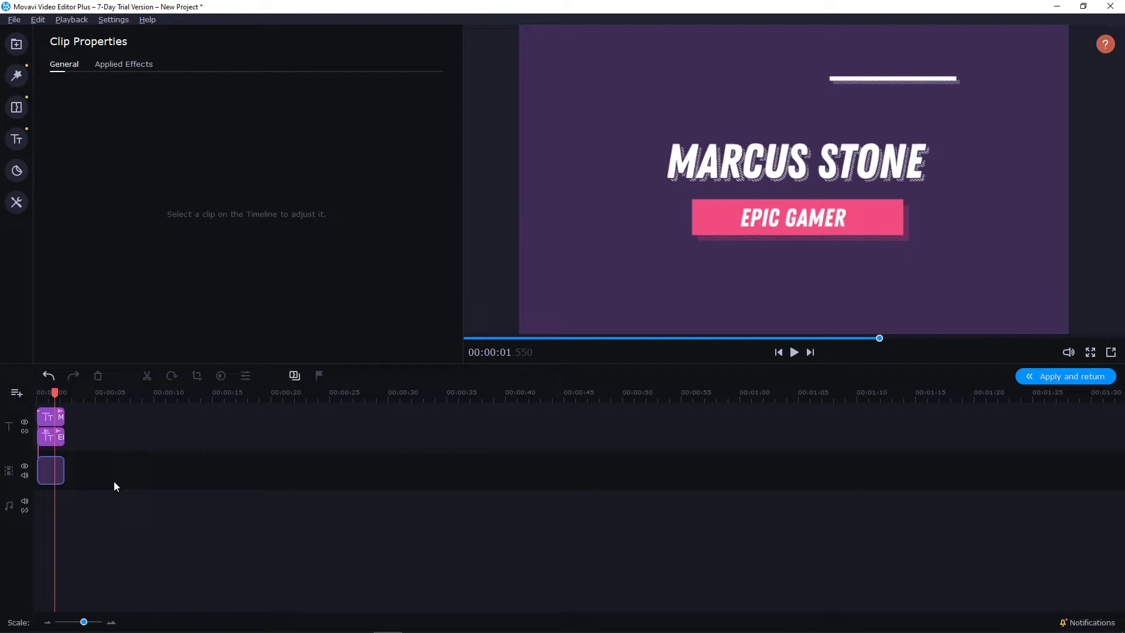
{"action": "left_click", "coordinate": [46, 475]}
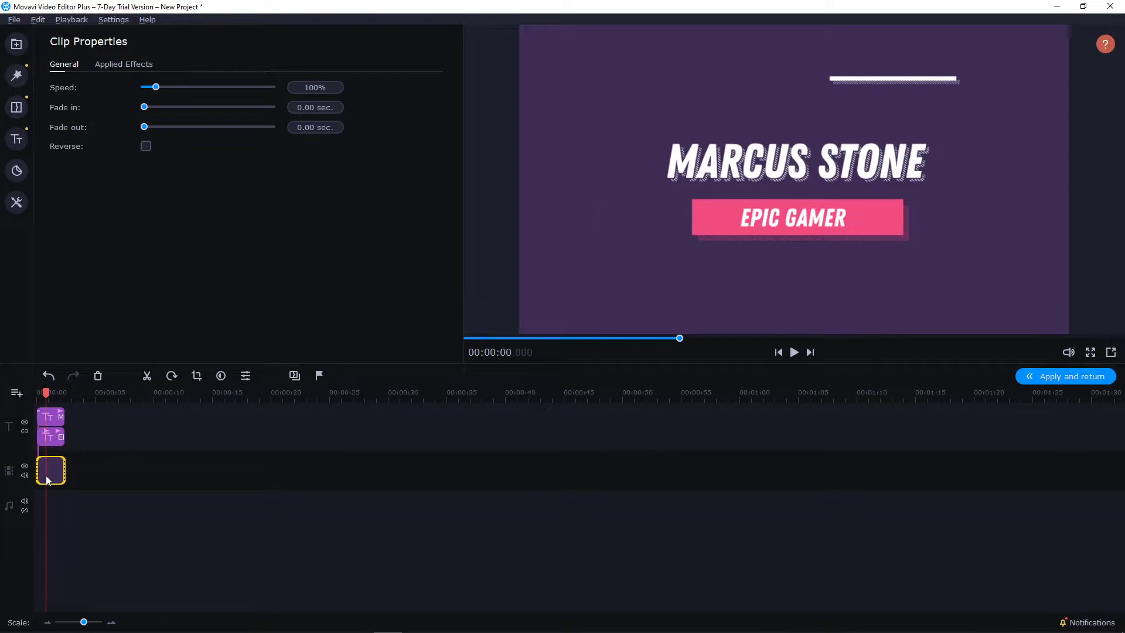
{"action": "left_click", "coordinate": [21, 43]}
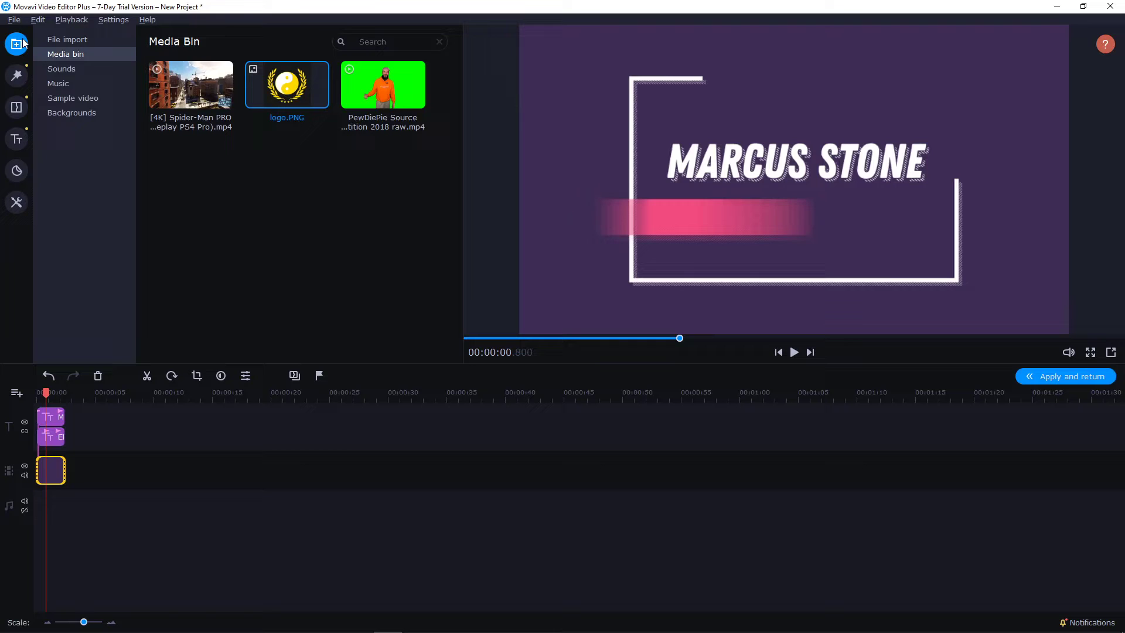
{"action": "left_click", "coordinate": [183, 472]}
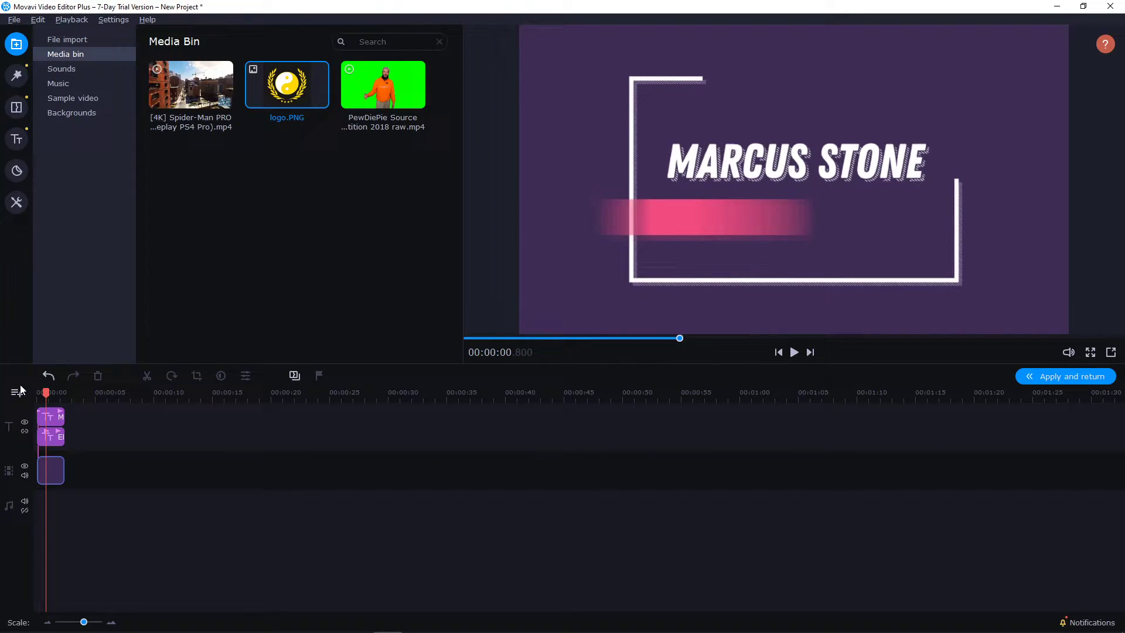
{"action": "left_click", "coordinate": [17, 75]}
{"action": "left_click", "coordinate": [16, 44]}
{"action": "left_click", "coordinate": [157, 79]}
{"action": "left_click", "coordinate": [69, 81]}
{"action": "left_click", "coordinate": [23, 48]}
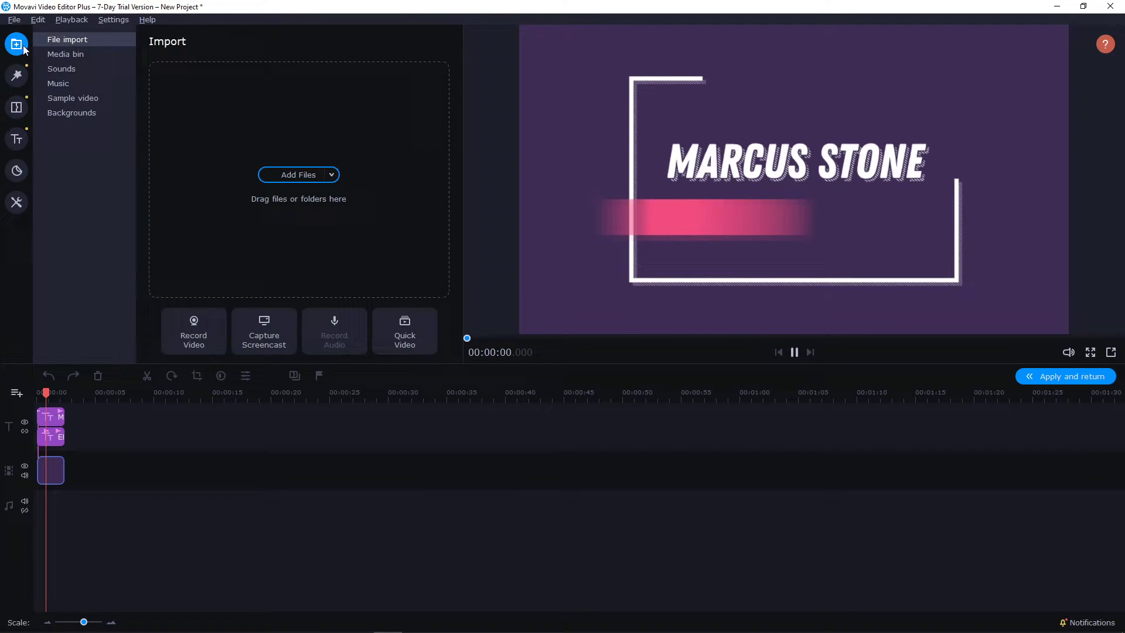
{"action": "left_click", "coordinate": [16, 75]}
{"action": "left_click", "coordinate": [19, 106]}
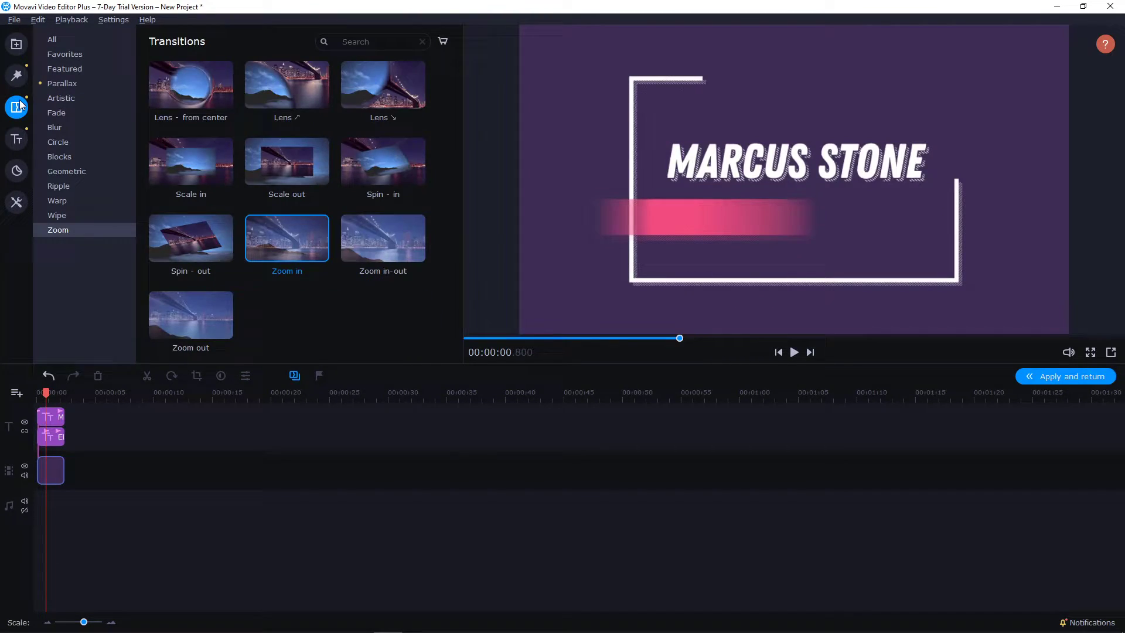
Step: Replay the intro from its start and cancel the Transition Wizard without applying
{"action": "left_click_drag", "start_coordinate": [52, 388], "coordinate": [23, 392]}
{"action": "key", "text": "space"}
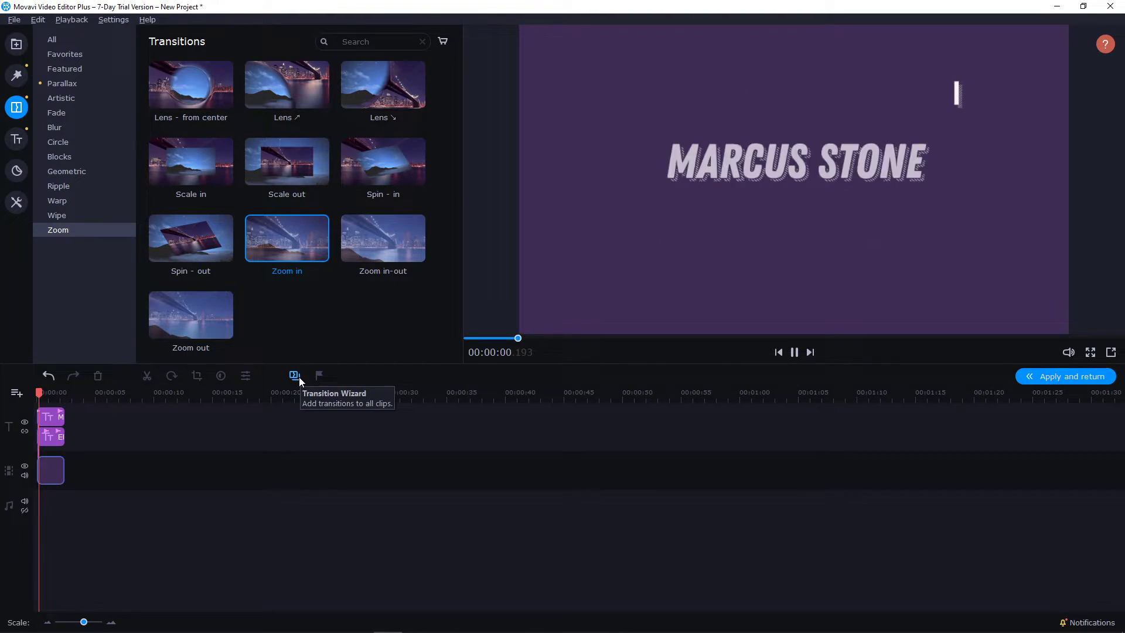
{"action": "left_click", "coordinate": [295, 375]}
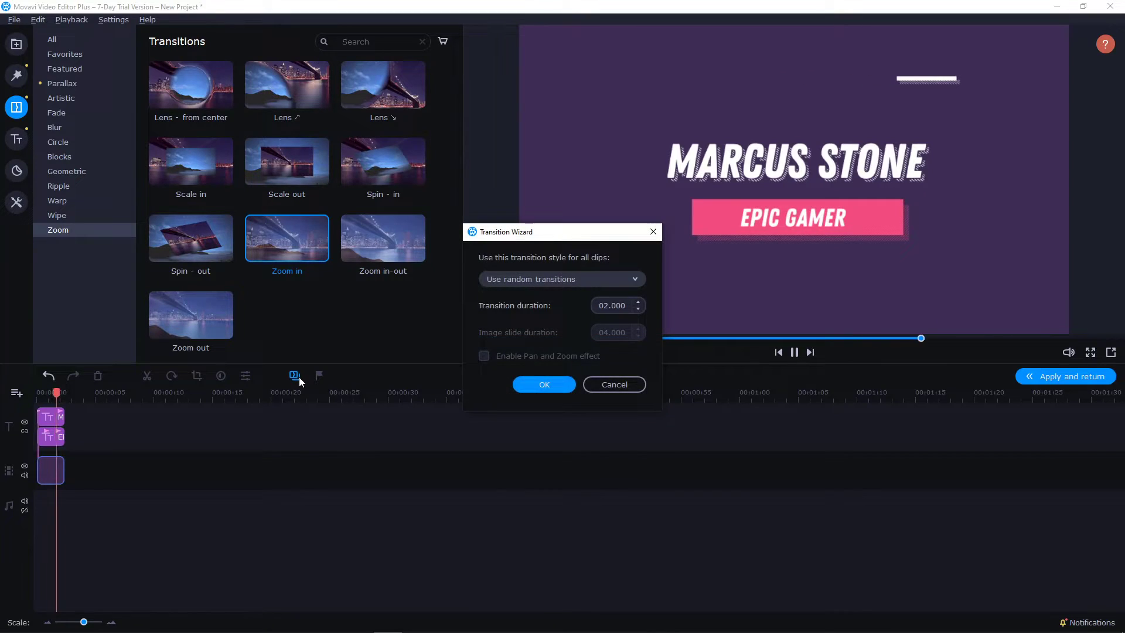
{"action": "left_click", "coordinate": [629, 388]}
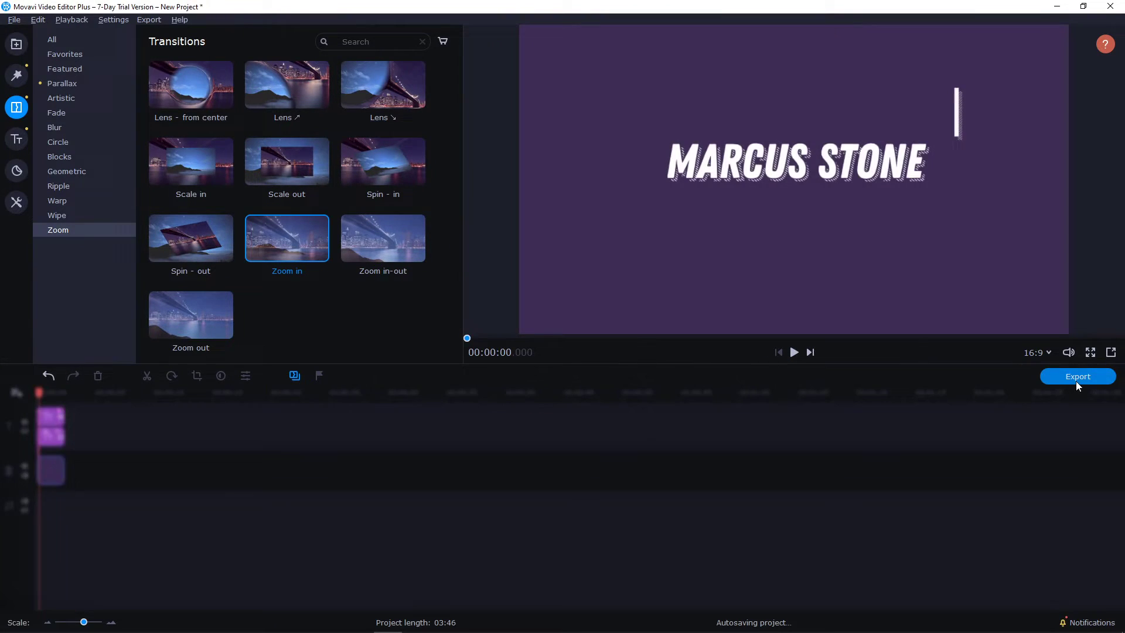
Step: Return to the project, stop playback and delete the purple intro clip at the timeline start
{"action": "left_click", "coordinate": [1076, 381]}
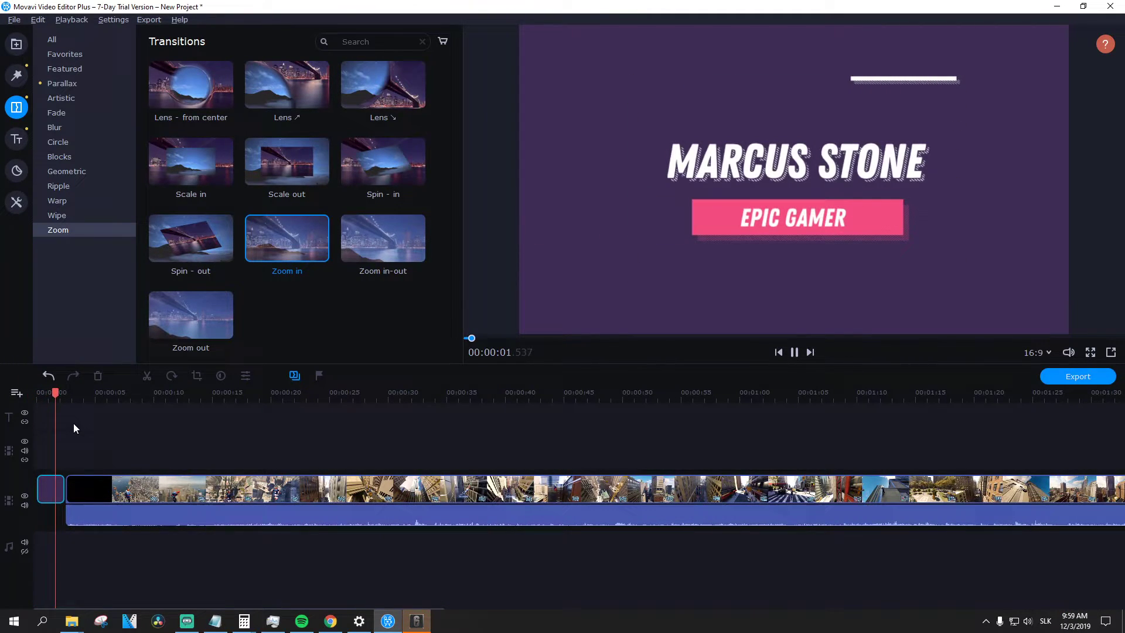
{"action": "key", "text": "space"}
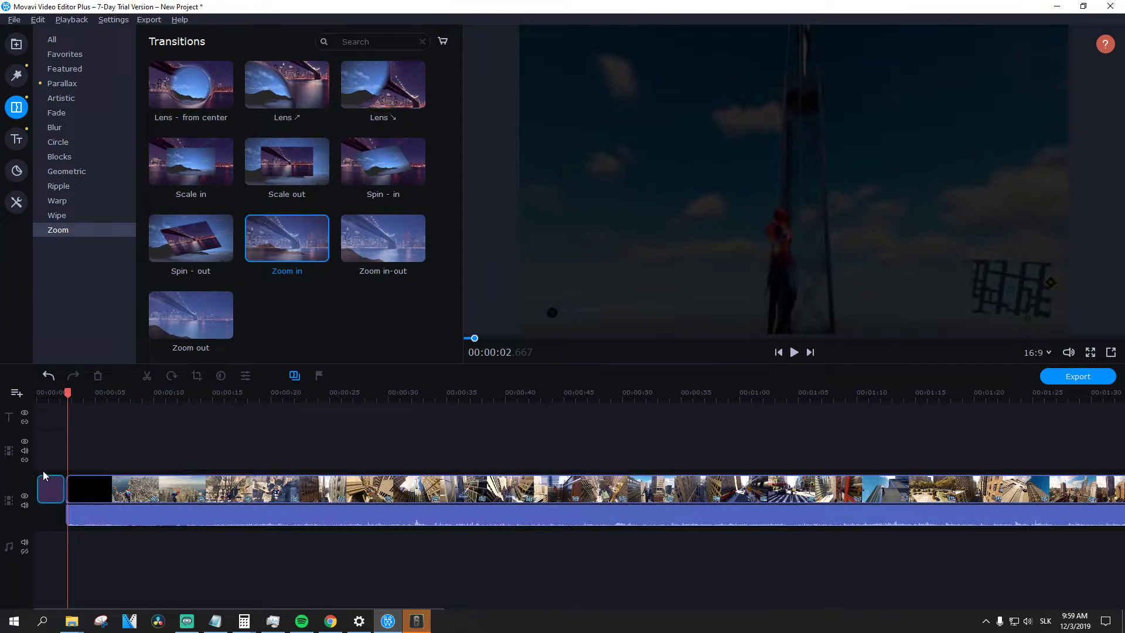
{"action": "left_click", "coordinate": [46, 486]}
{"action": "left_click", "coordinate": [54, 499]}
{"action": "key", "text": "Delete"}
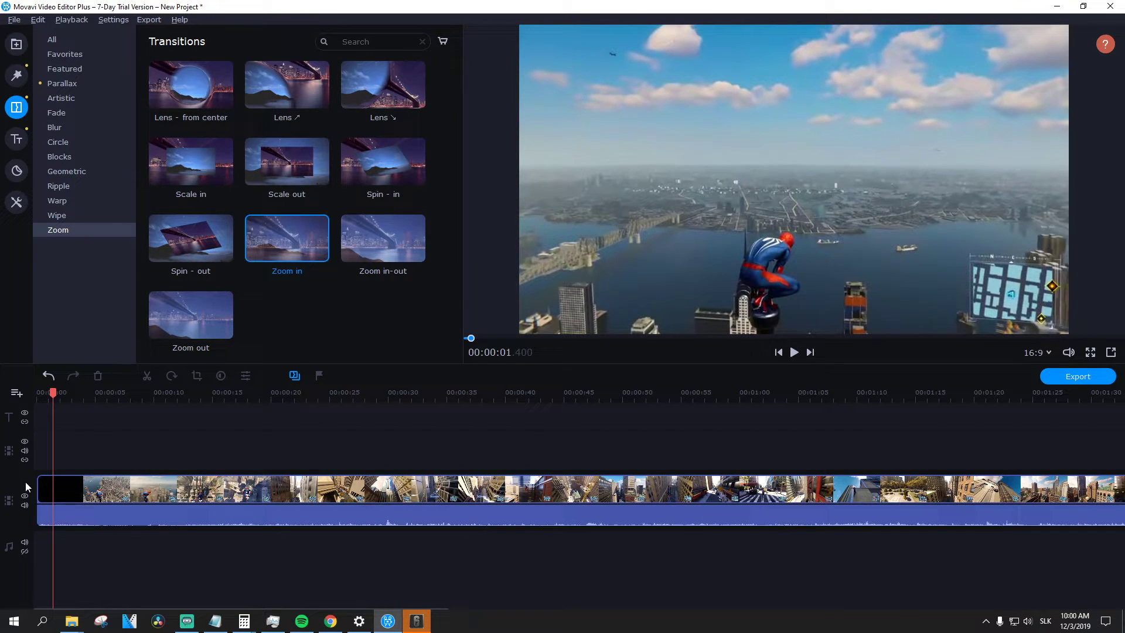
Step: Delete the empty track and add a new extra video track above the clip
{"action": "right_click", "coordinate": [14, 459]}
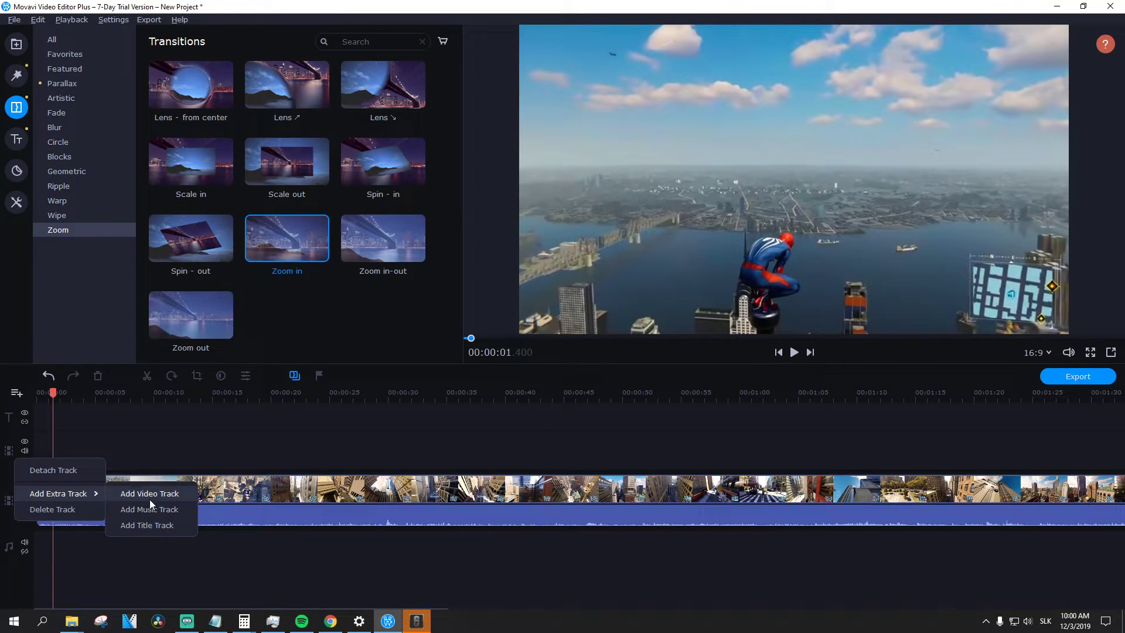
{"action": "left_click", "coordinate": [47, 509]}
{"action": "right_click", "coordinate": [14, 446]}
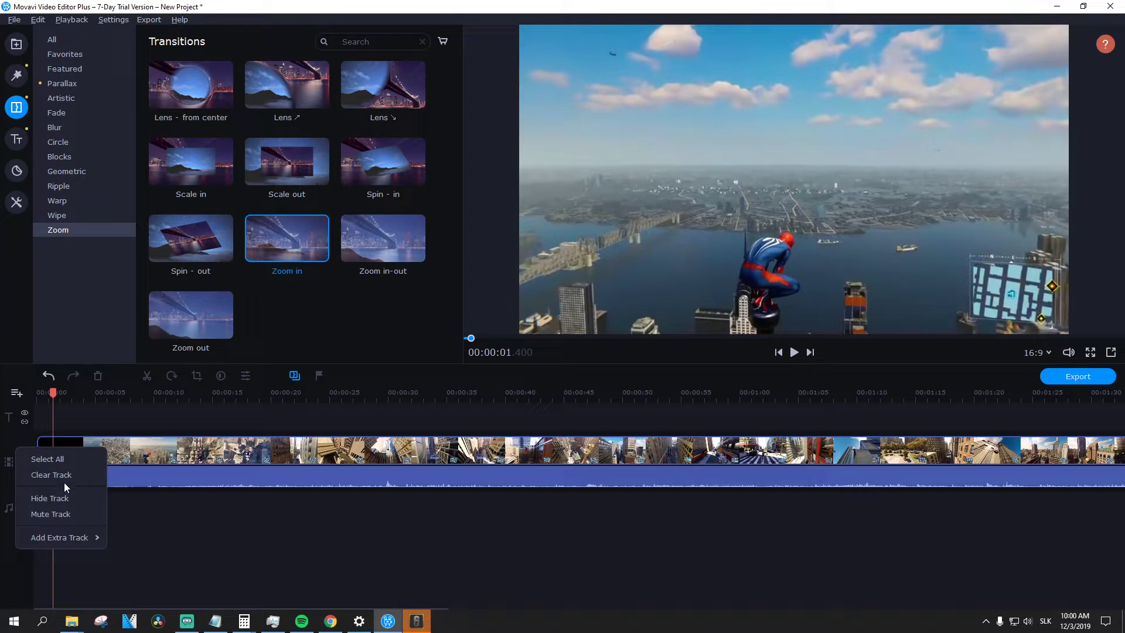
{"action": "mouse_move", "coordinate": [67, 538]}
{"action": "left_click", "coordinate": [168, 540]}
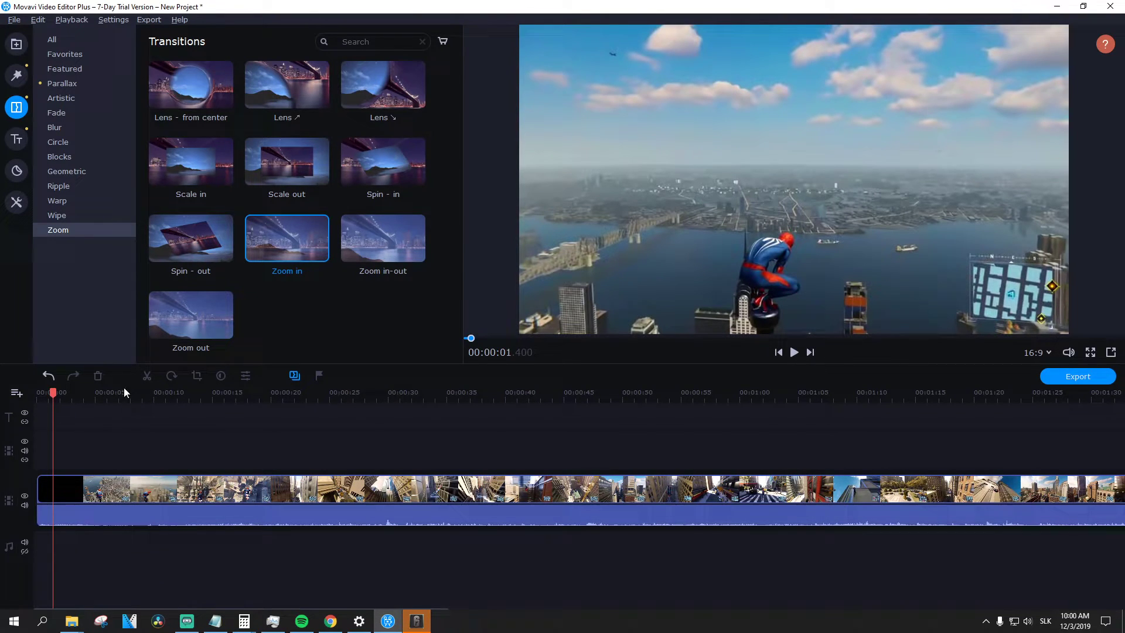
Step: Place the Clean line title at the start of the title track and preview it
{"action": "left_click", "coordinate": [16, 75]}
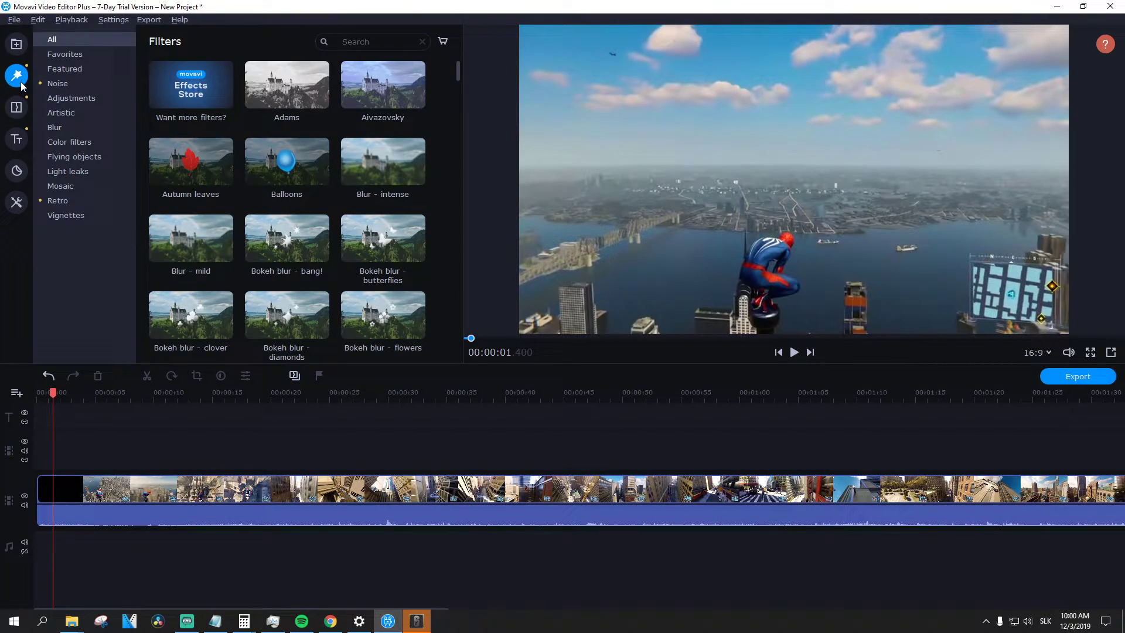
{"action": "left_click", "coordinate": [17, 108]}
{"action": "left_click", "coordinate": [17, 139]}
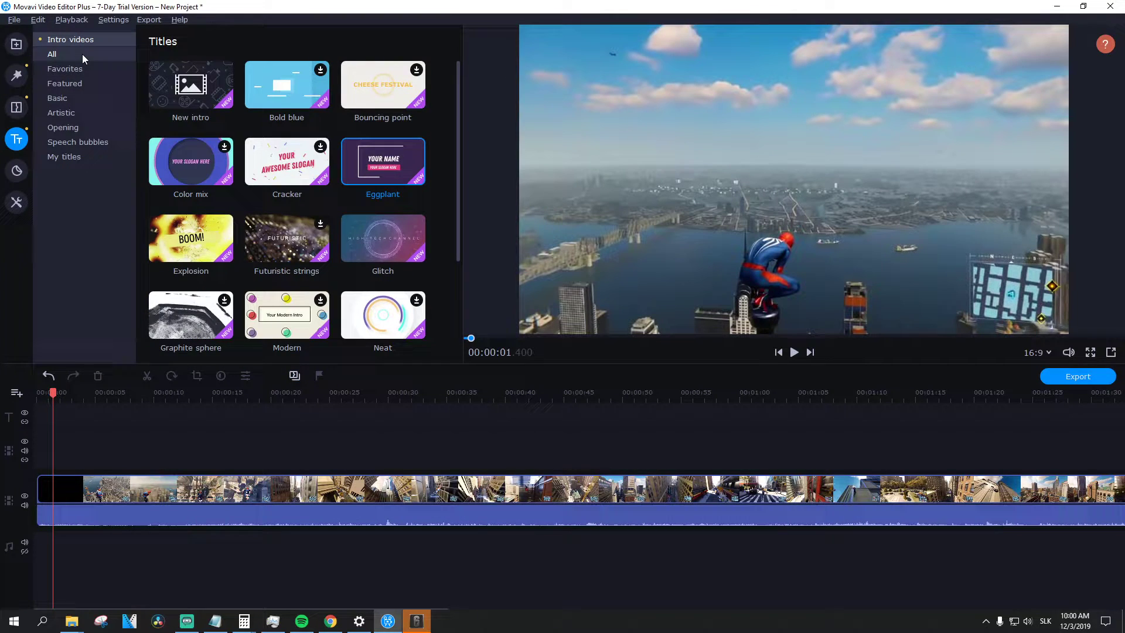
{"action": "left_click", "coordinate": [82, 69]}
{"action": "left_click", "coordinate": [88, 56]}
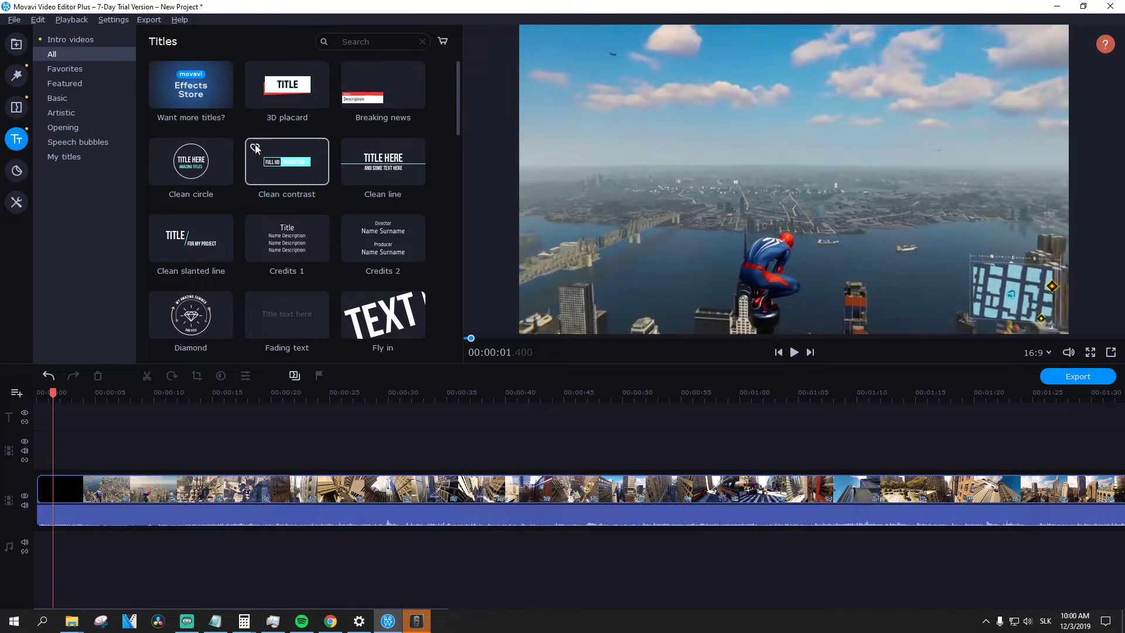
{"action": "scroll", "coordinate": [201, 189], "scroll_direction": "down", "scroll_amount": 1}
{"action": "scroll", "coordinate": [200, 198], "scroll_direction": "up", "scroll_amount": 1}
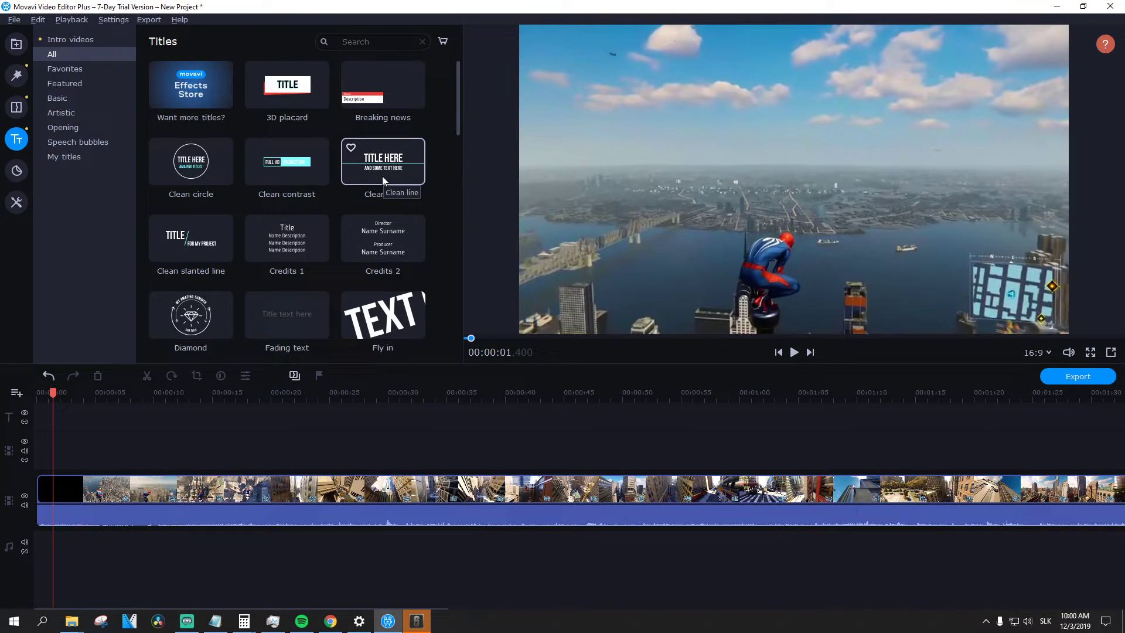
{"action": "left_click_drag", "start_coordinate": [382, 176], "coordinate": [37, 403]}
{"action": "key", "text": "space"}
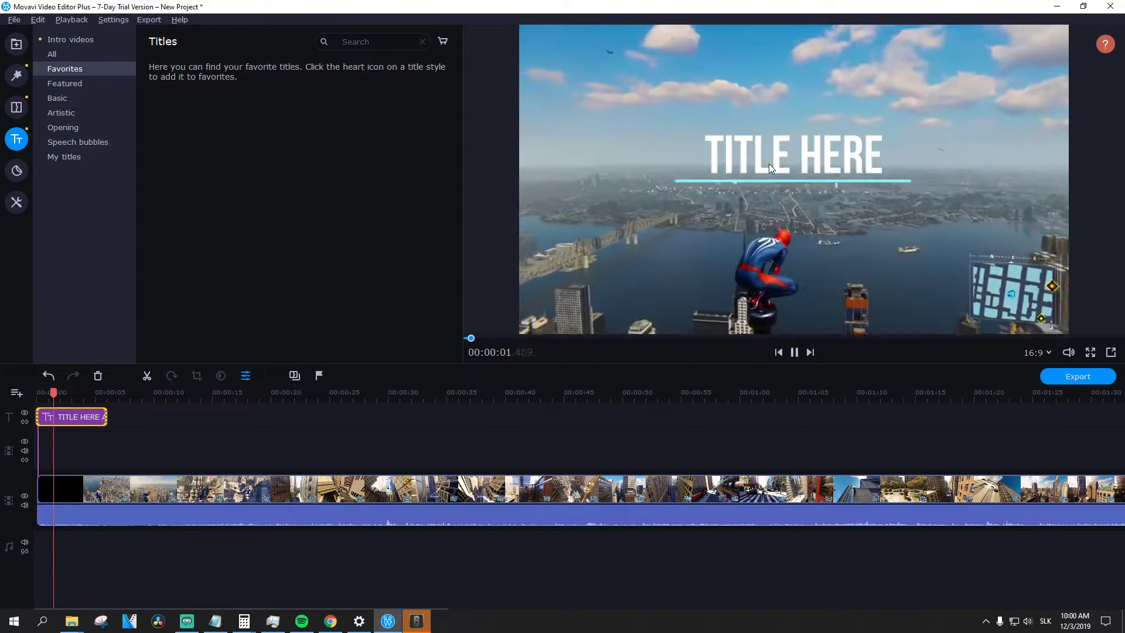
{"action": "key", "text": "space"}
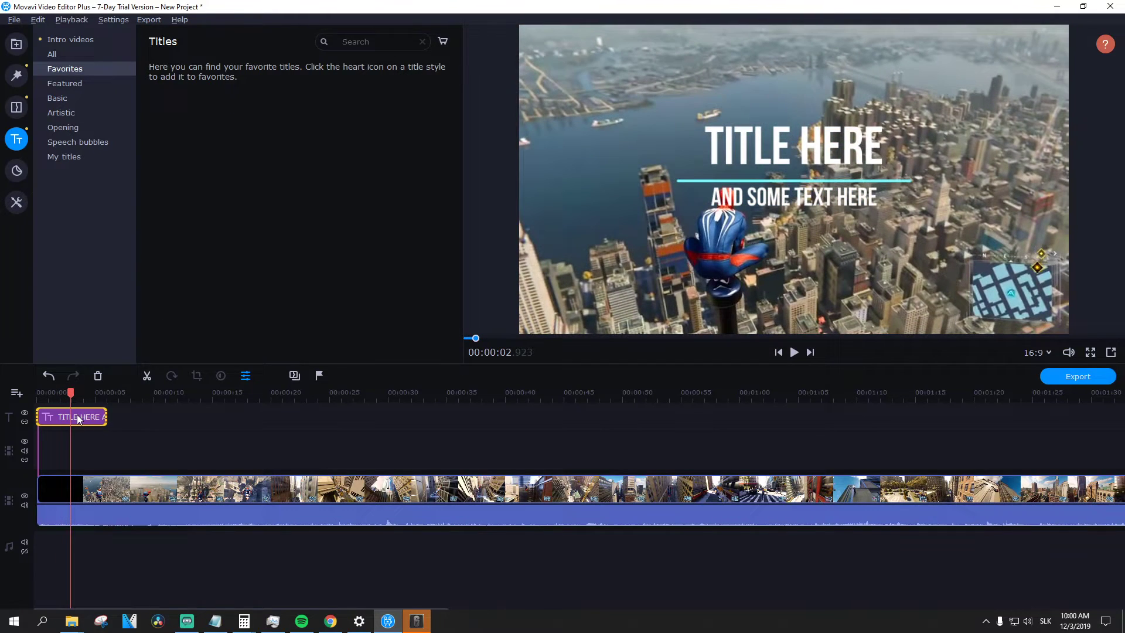
Step: Retype the heading as the creator's name, enlarged and widened to fit one line
{"action": "double_click", "coordinate": [78, 418]}
{"action": "double_click", "coordinate": [781, 146]}
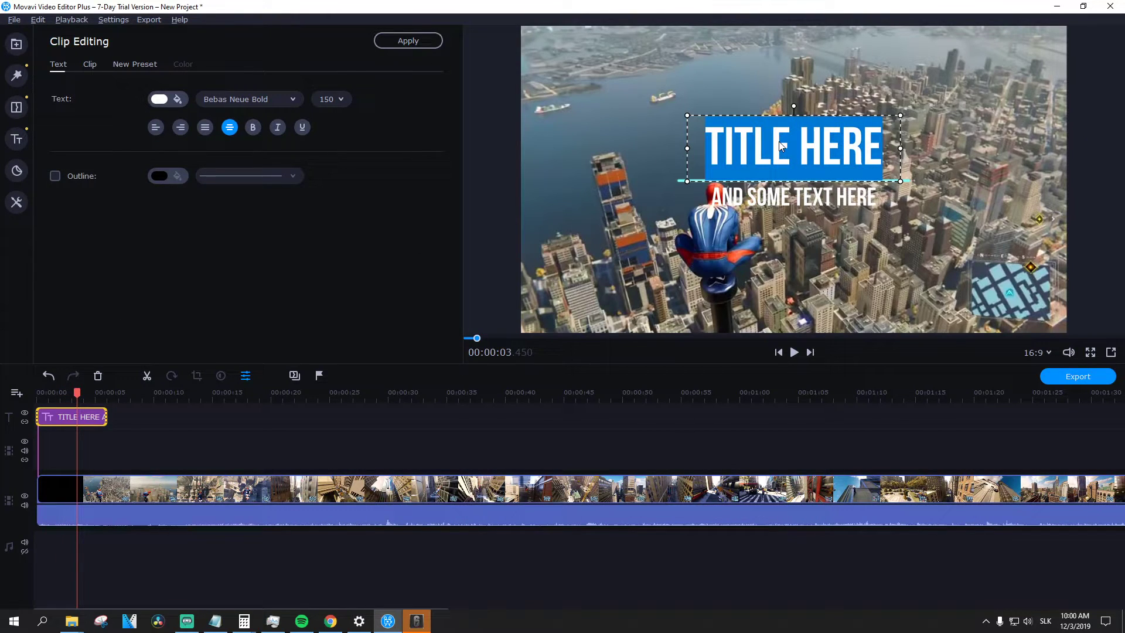
{"action": "type", "text": "MARCUS TO"}
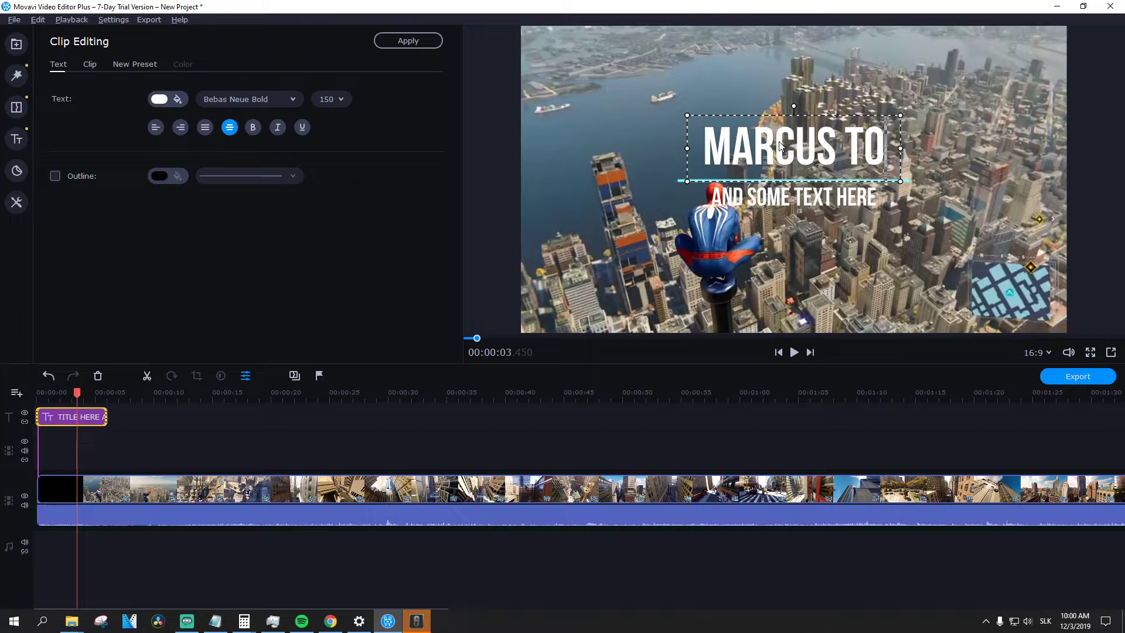
{"action": "key", "text": "BackSpace"}
{"action": "key", "text": "BackSpace"}
{"action": "type", "text": "STN"}
{"action": "key", "text": "BackSpace"}
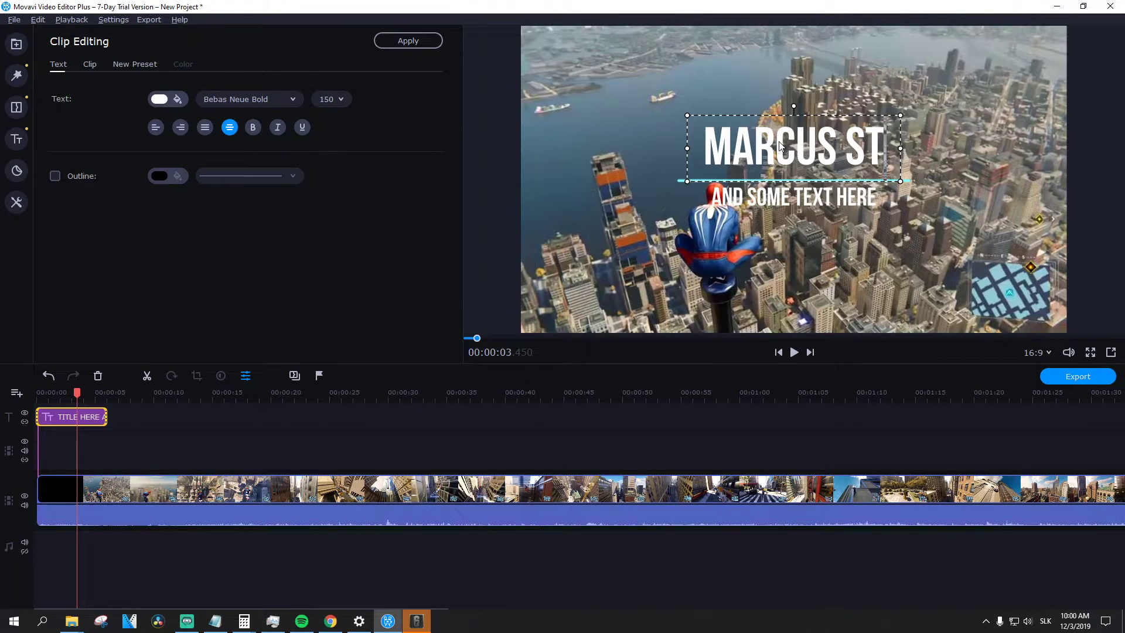
{"action": "type", "text": "ONE"}
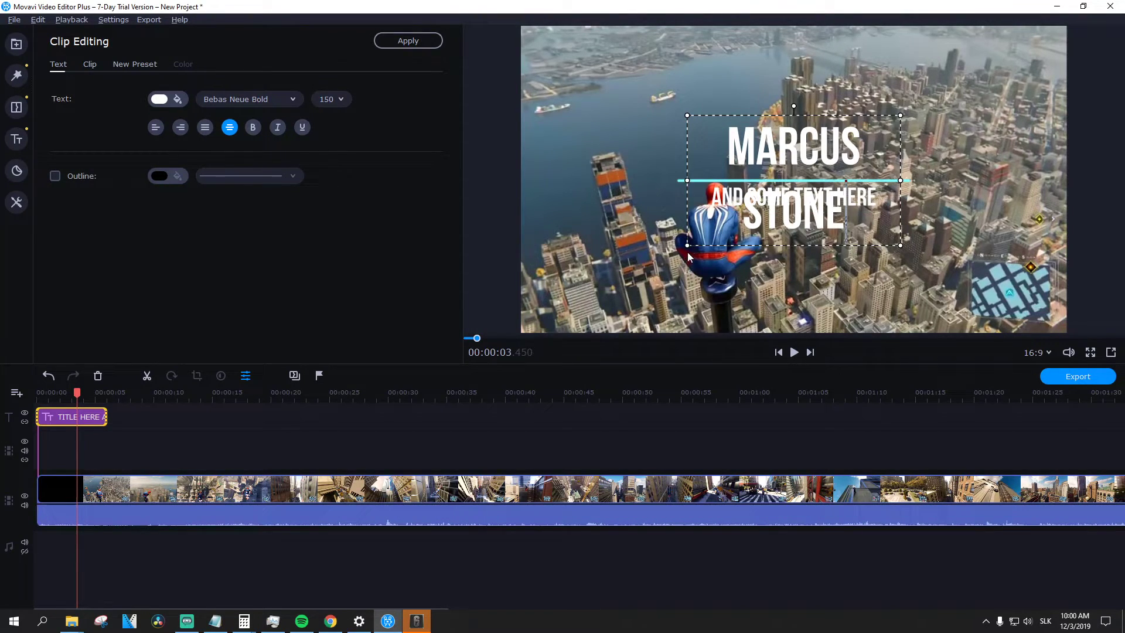
{"action": "left_click_drag", "start_coordinate": [686, 246], "coordinate": [704, 227]}
{"action": "left_click_drag", "start_coordinate": [790, 217], "coordinate": [730, 168]}
{"action": "mouse_move", "coordinate": [838, 120]}
{"action": "left_mouse_down"}
{"action": "mouse_move", "coordinate": [905, 122]}
{"action": "mouse_move", "coordinate": [840, 136]}
{"action": "left_mouse_up"}
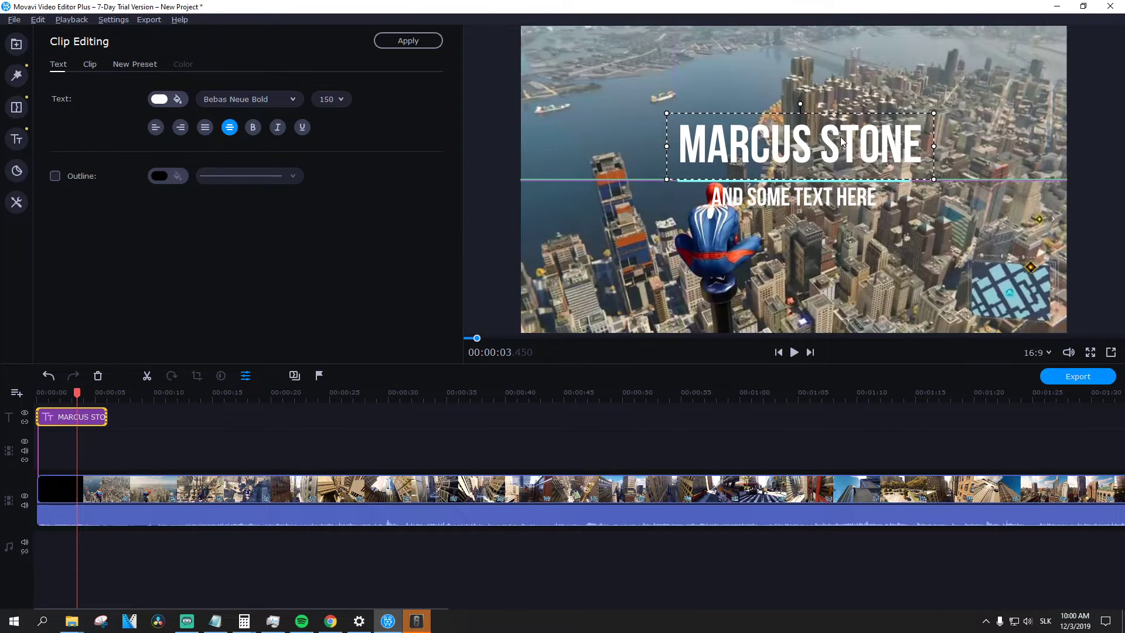
Step: Change the subtitle to BEST INTRO FOR YOU and rewind to the project start
{"action": "double_click", "coordinate": [804, 201]}
{"action": "key", "text": "ctrl+a"}
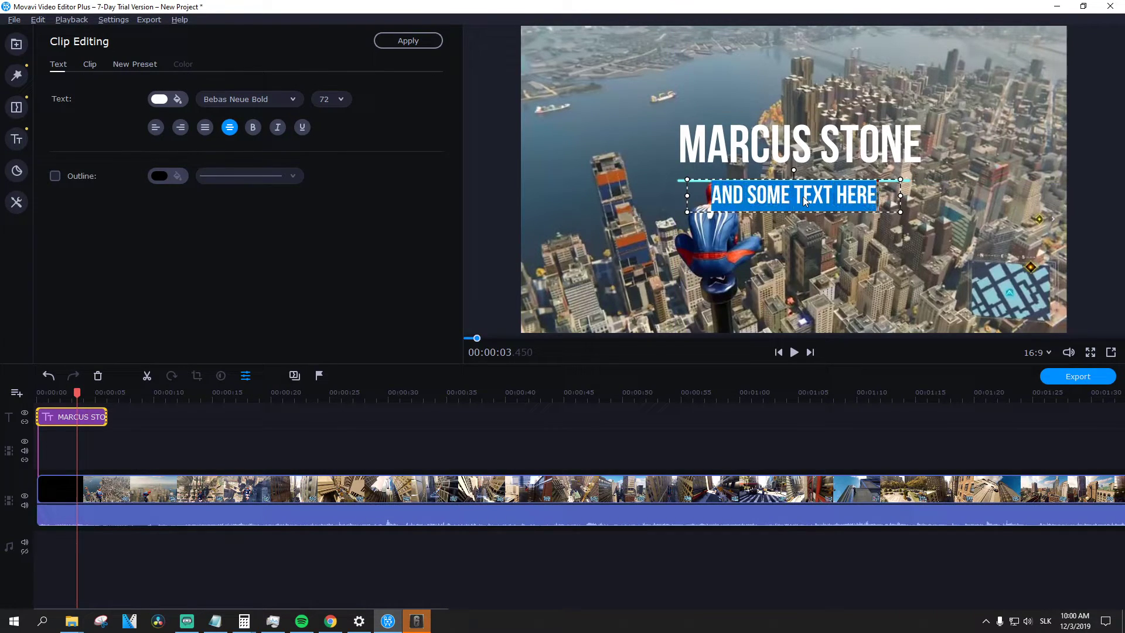
{"action": "type", "text": "BEST INTRO FOR YOU"}
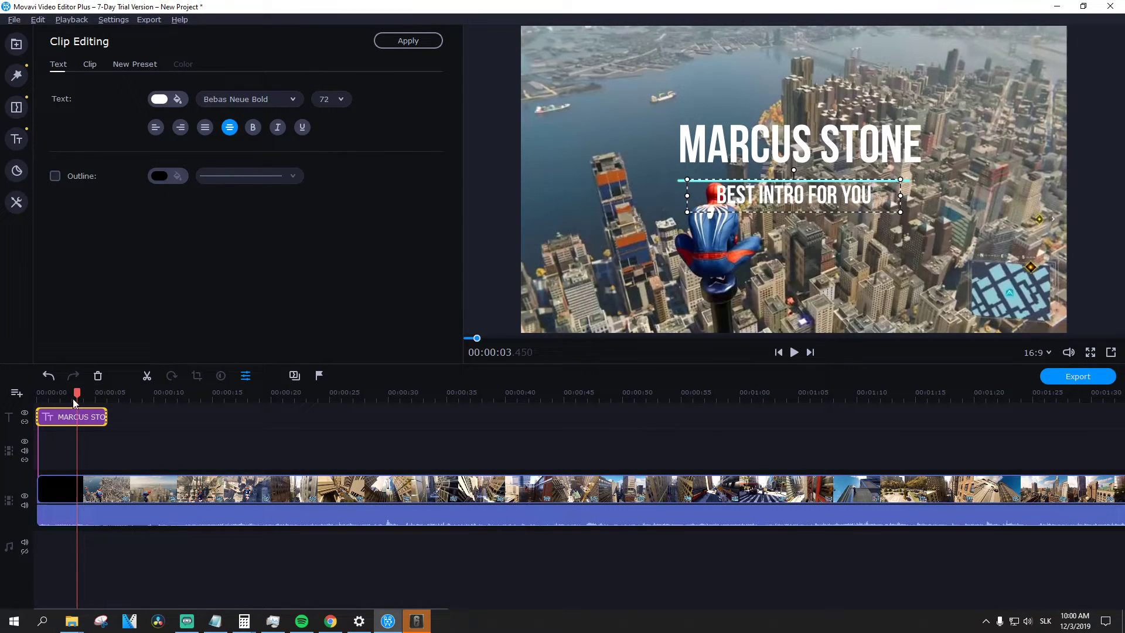
{"action": "left_click_drag", "start_coordinate": [75, 392], "coordinate": [36, 393]}
Step: Apply the title edits while the project plays, then stop playback
{"action": "key", "text": "space"}
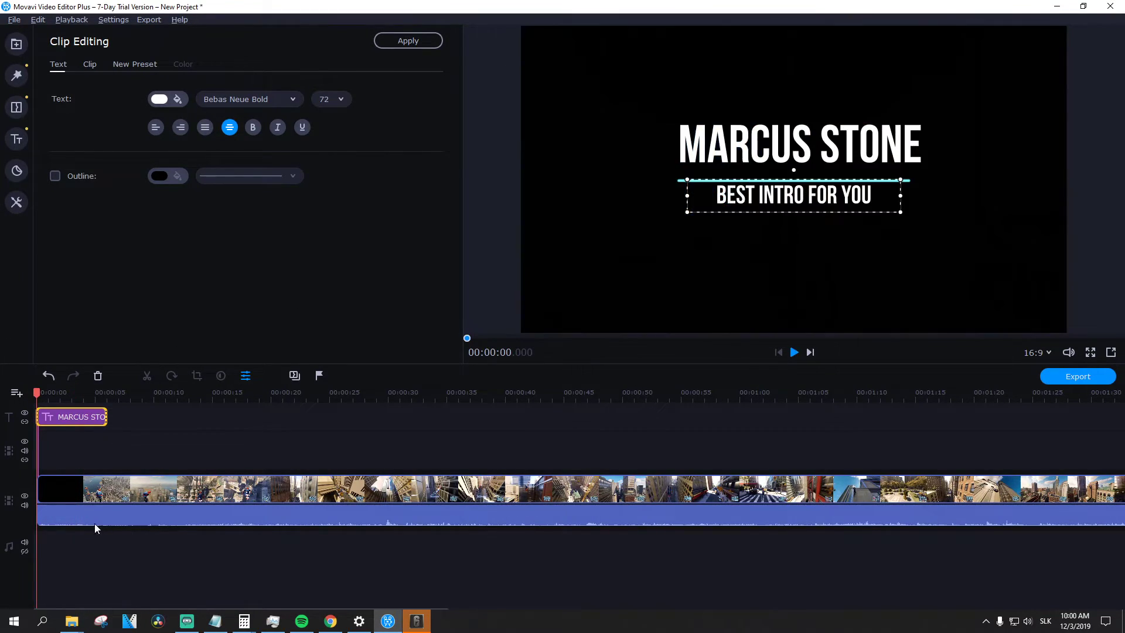
{"action": "left_click", "coordinate": [42, 558]}
{"action": "key", "text": "space"}
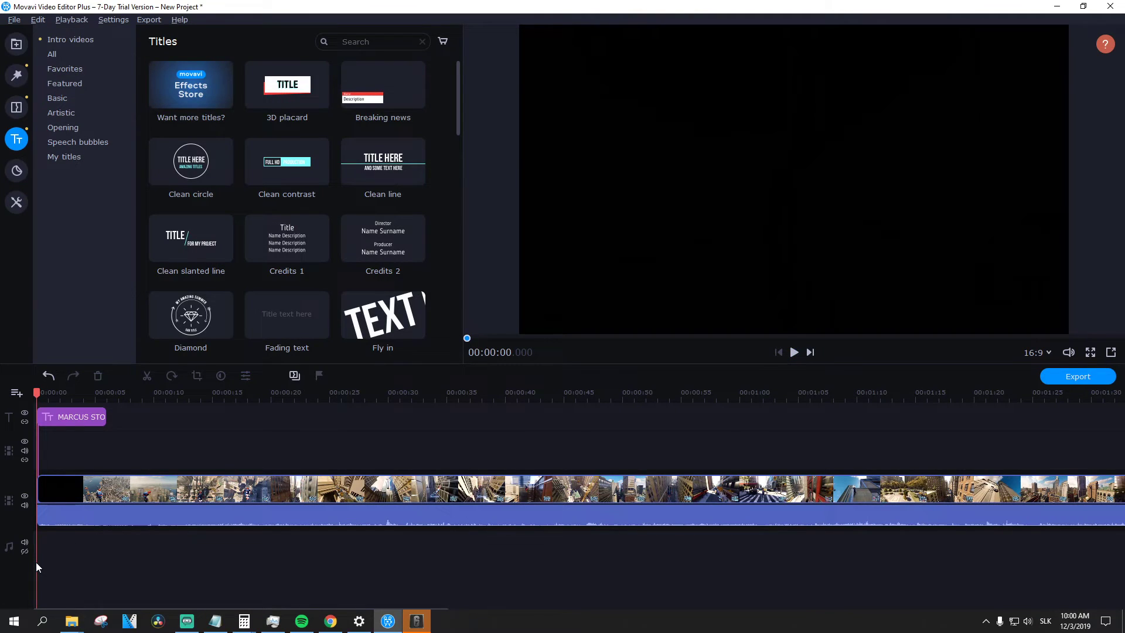